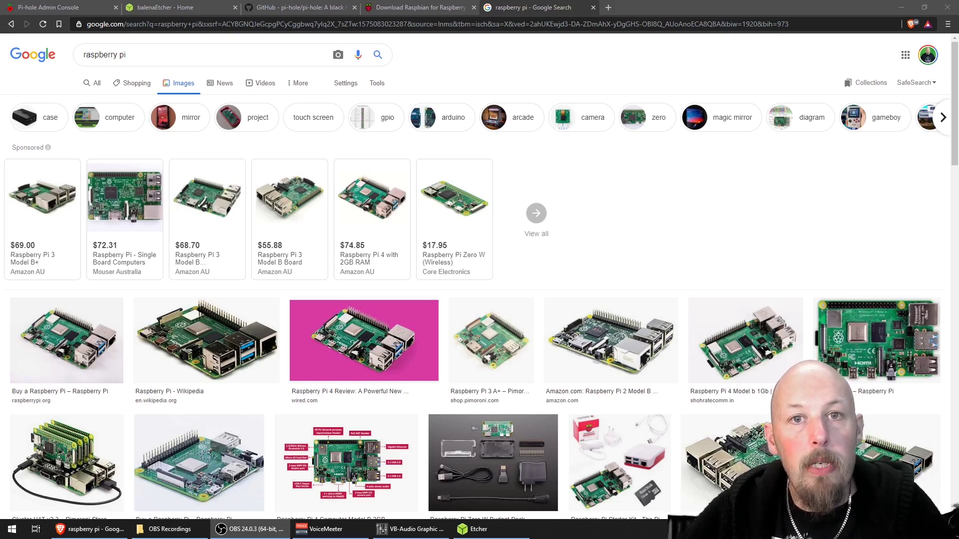
- Scroll the Raspbian Buster downloads, highlight Raspbian Buster Lite, then go to the balenaEtcher page
key("ctrl+shift+Tab")
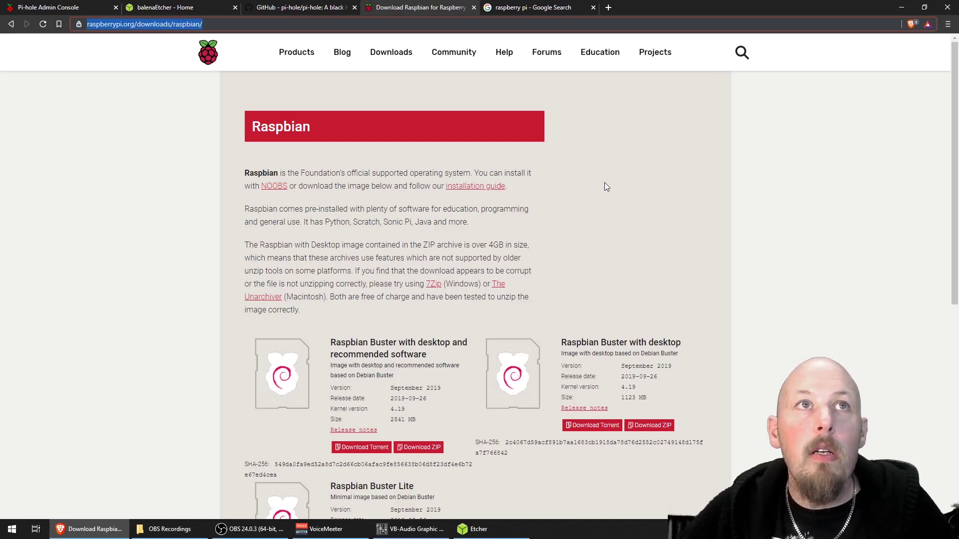
scroll(580, 271, "down", 2)
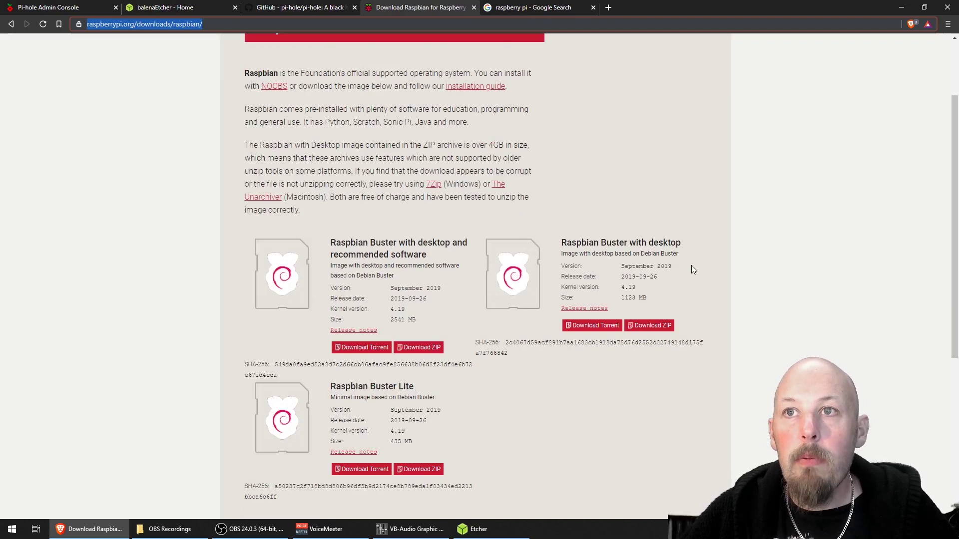
scroll(695, 263, "down", 4)
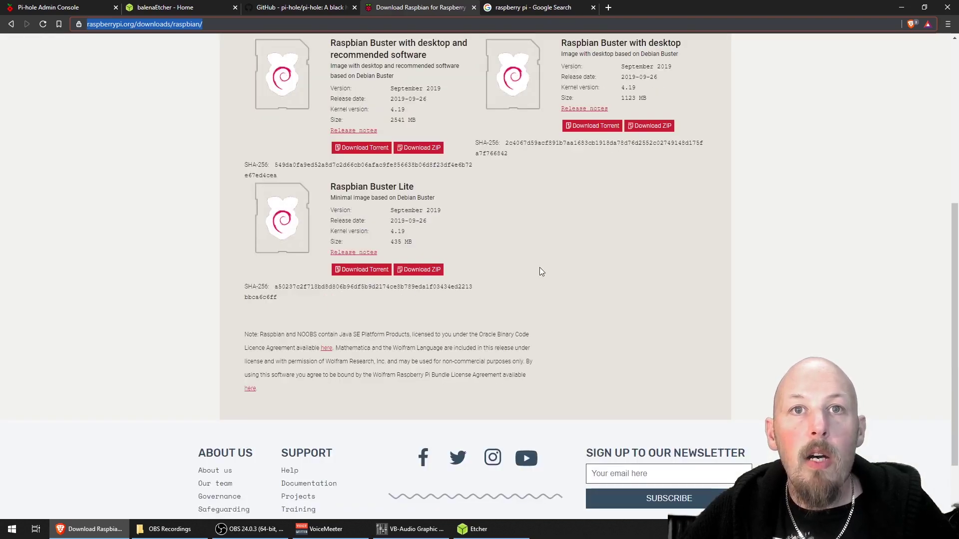
left_click_drag(330, 187, 402, 187)
key("ctrl+2")
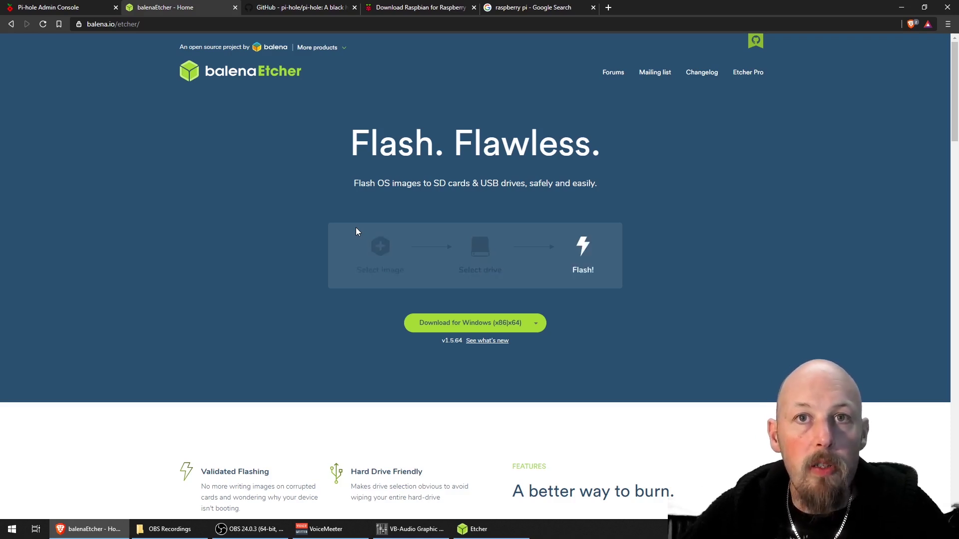
- Leave the balenaEtcher homepage for the PuTTY terminal logged into the Raspberry Pi
key("alt+Tab")
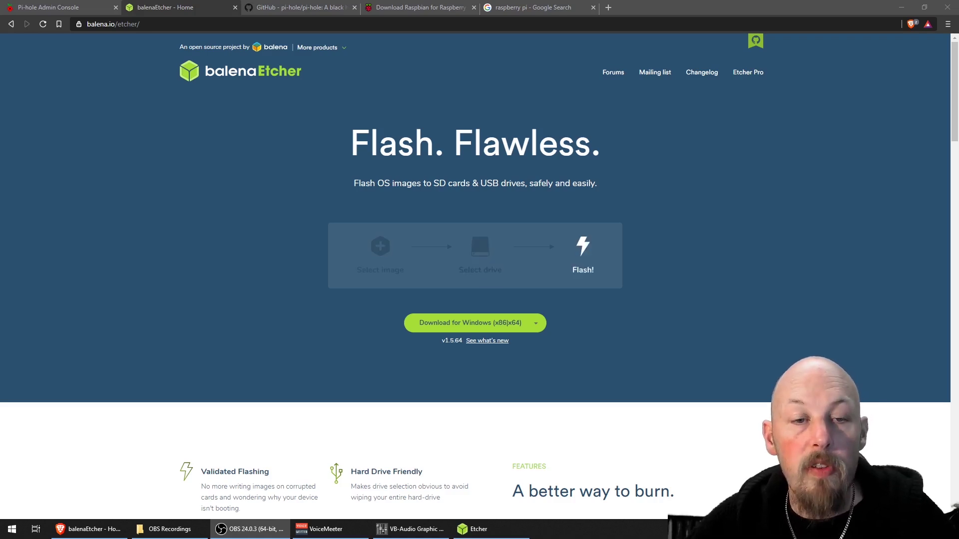
left_click(405, 415)
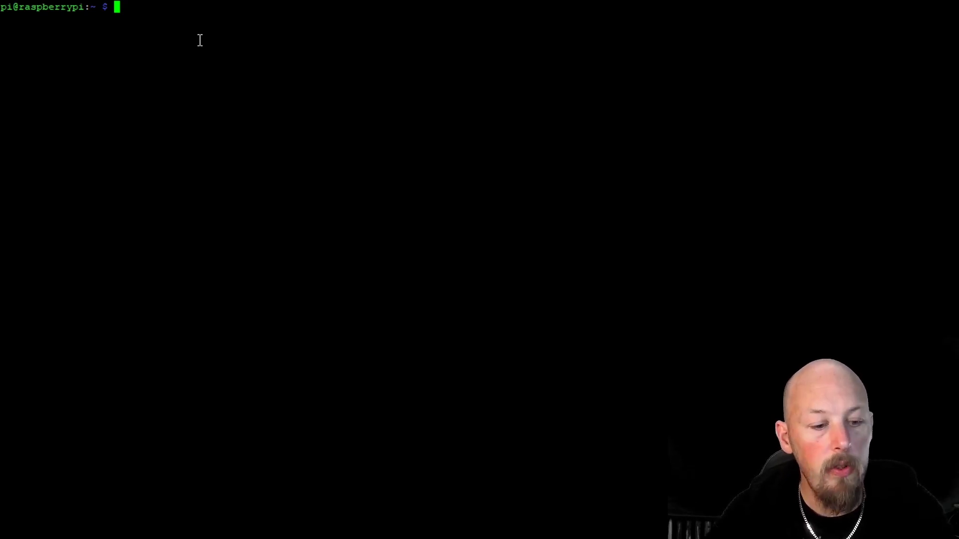
- Switch to root with 'su root' and run the curl install.pi-hole.net installer script
type("su roo")
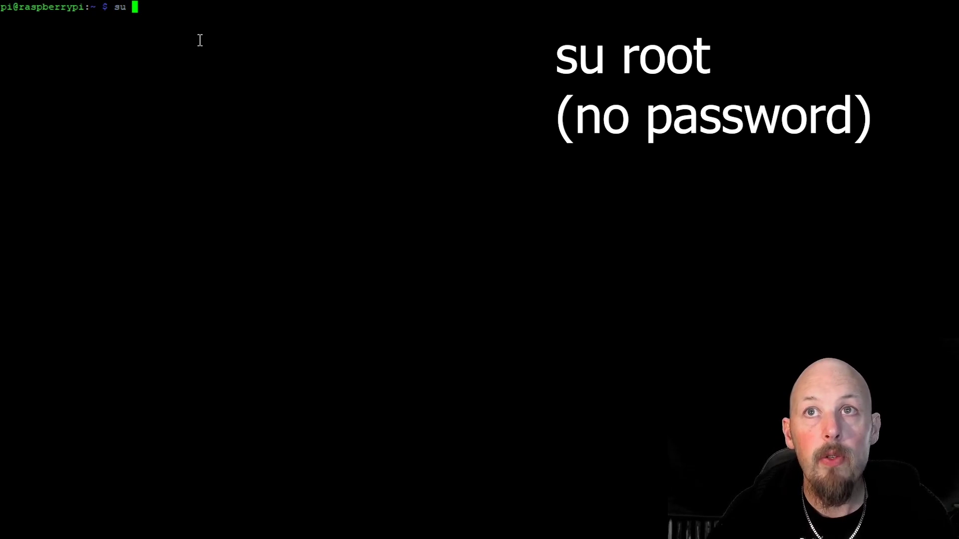
type("t")
key("Return")
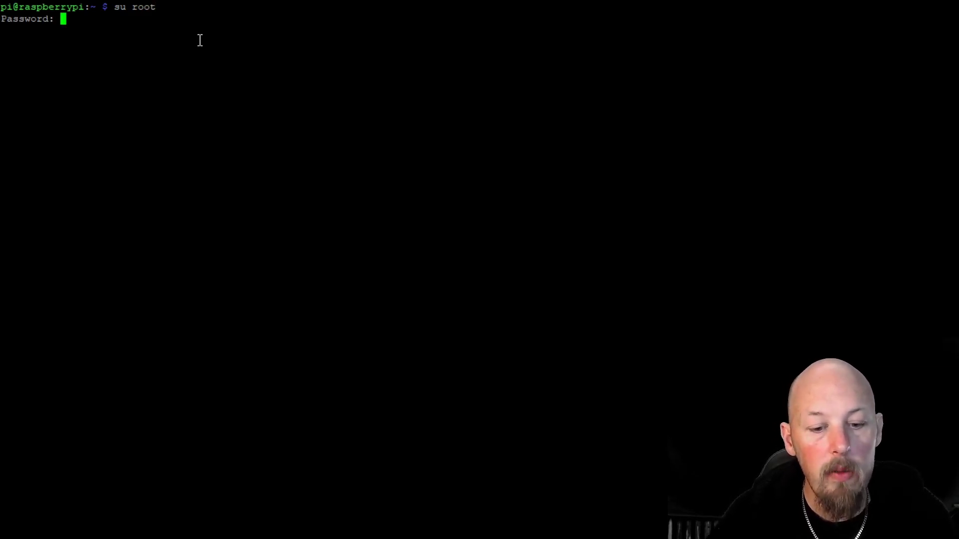
key("Return")
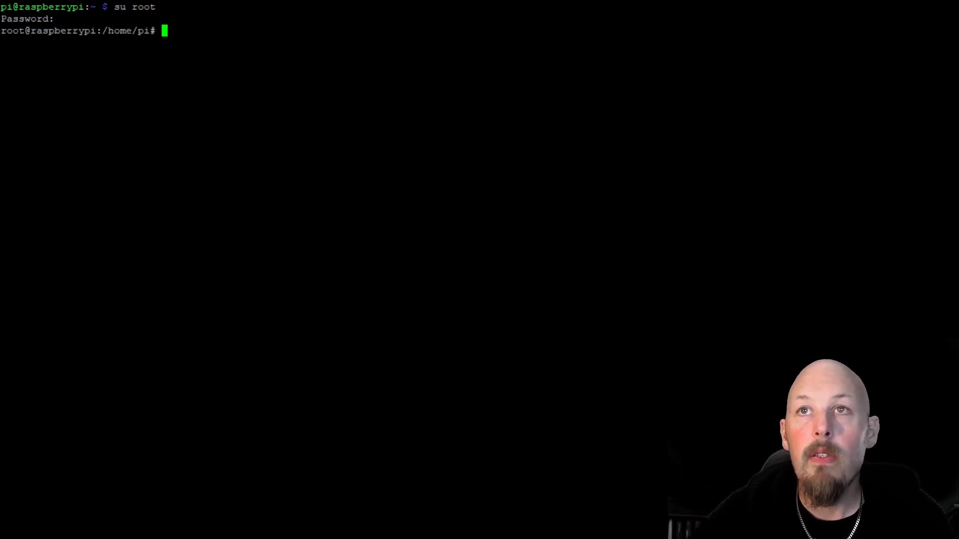
right_click(193, 37)
key("Return")
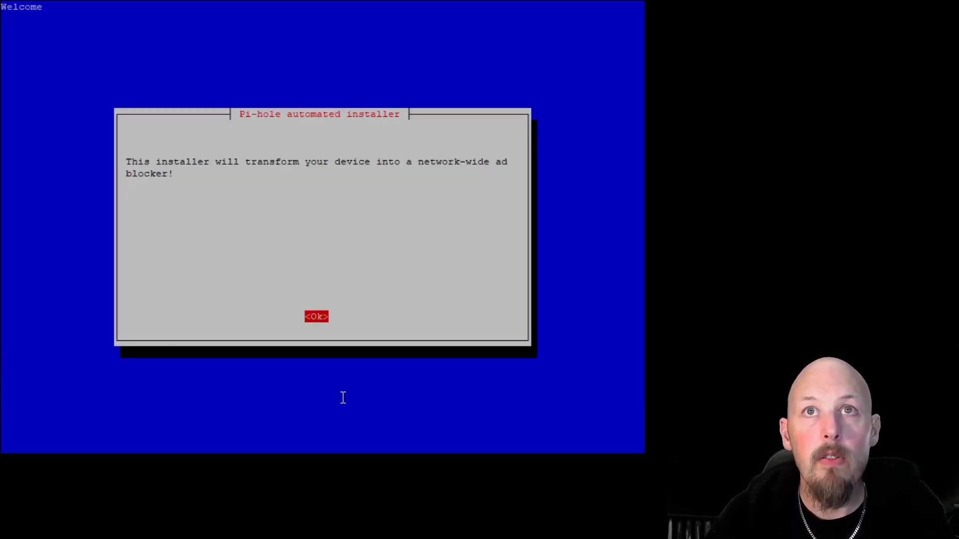
- Get past the installer's intro notices and select wlan0 as the network interface
key("Return")
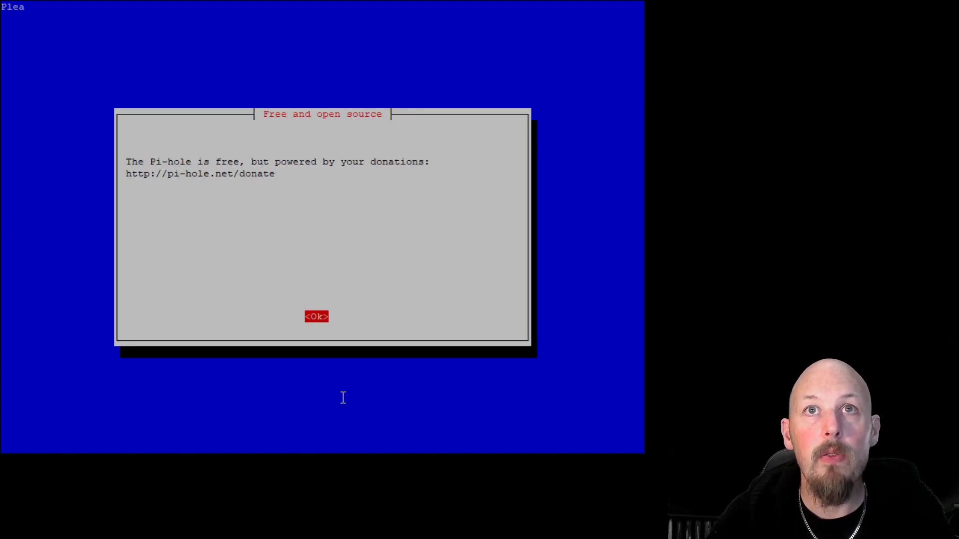
key("Return")
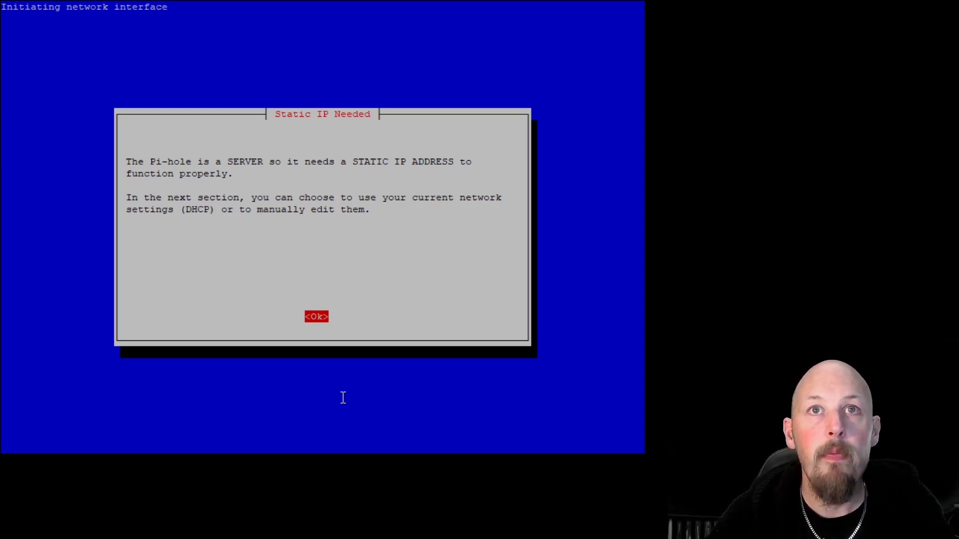
key("Return")
key("Down")
key("space")
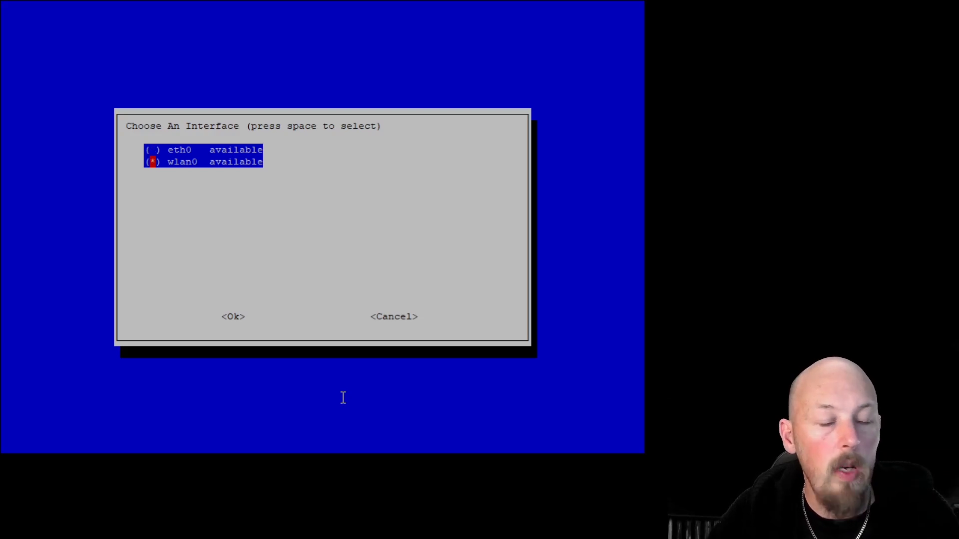
key("Return")
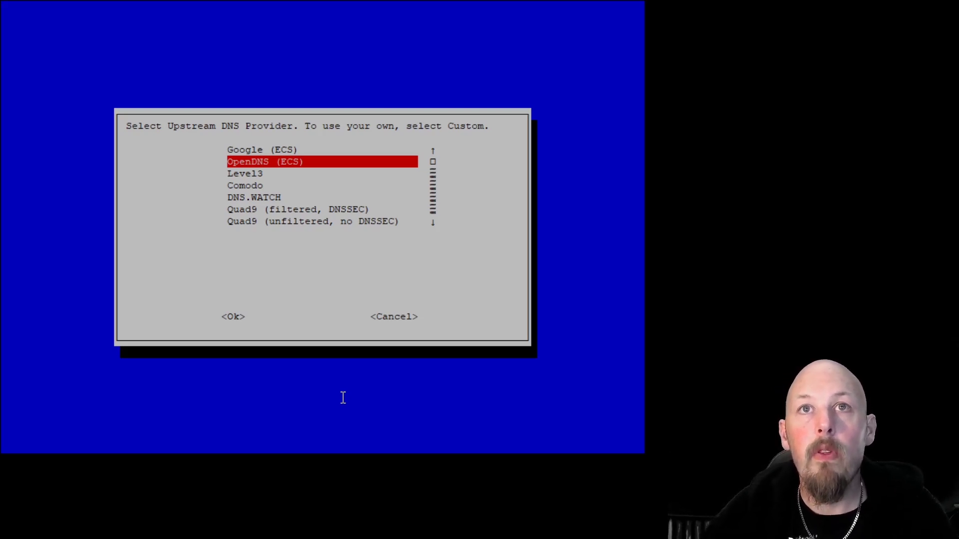
- Choose OpenDNS (ECS) as upstream DNS, accept all suggested blocklists, and keep IPv4 and IPv6
key("Down")
key("Up")
key("Up")
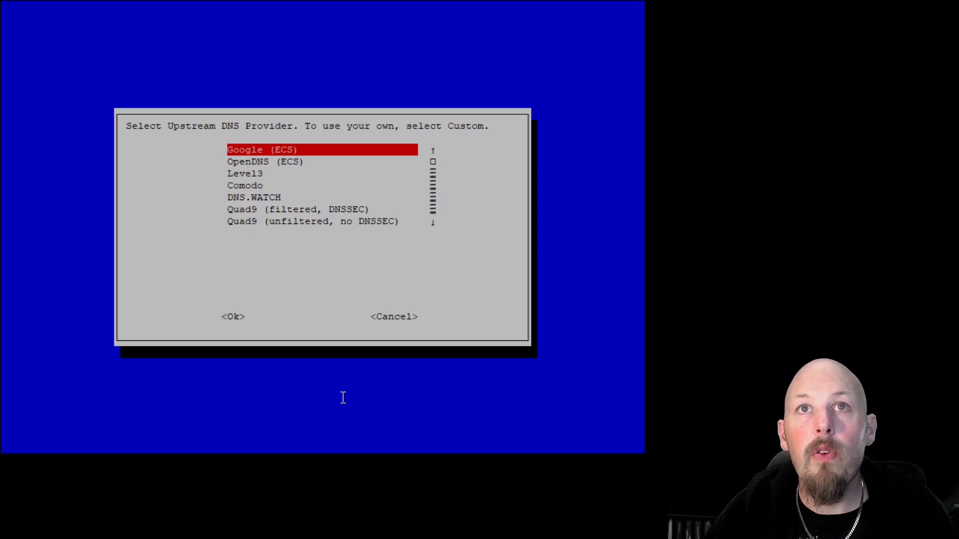
key("Down")
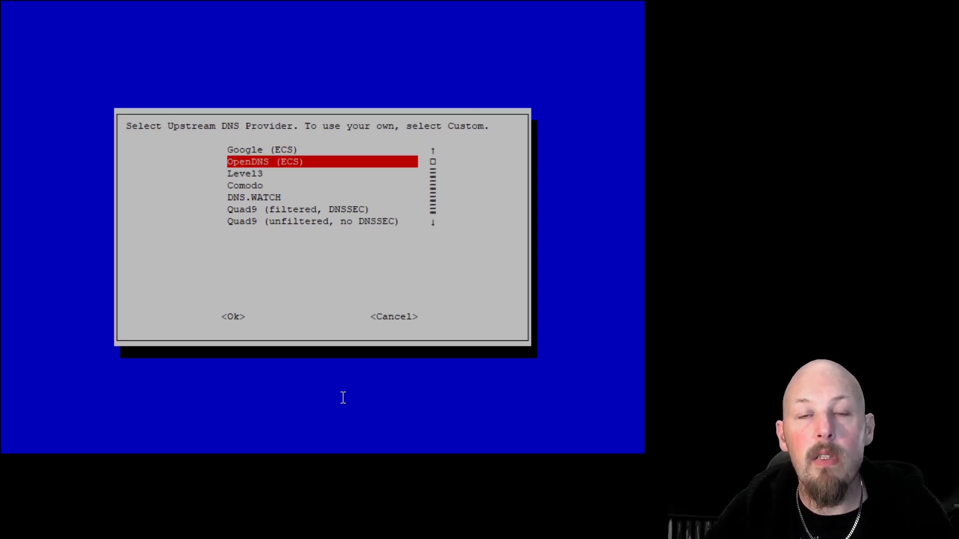
key("Return")
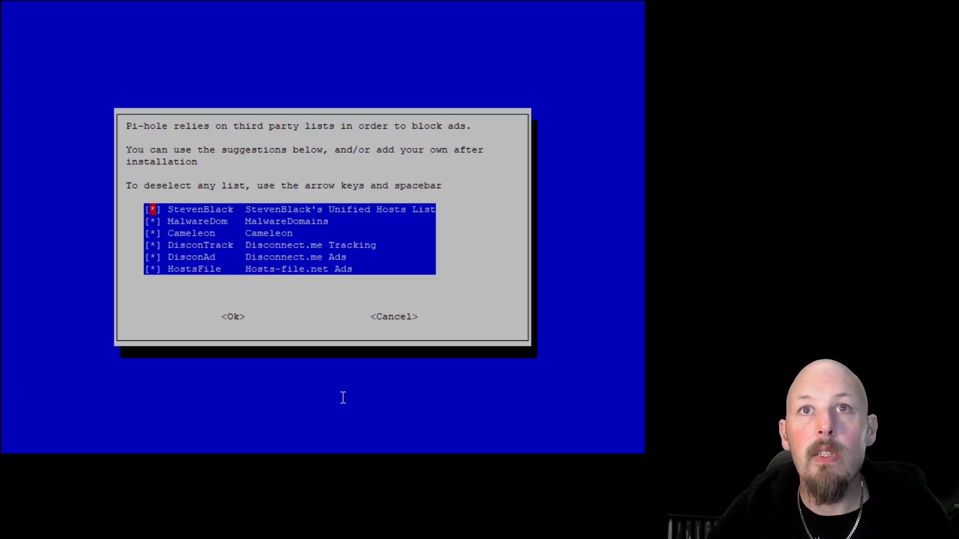
key("Return")
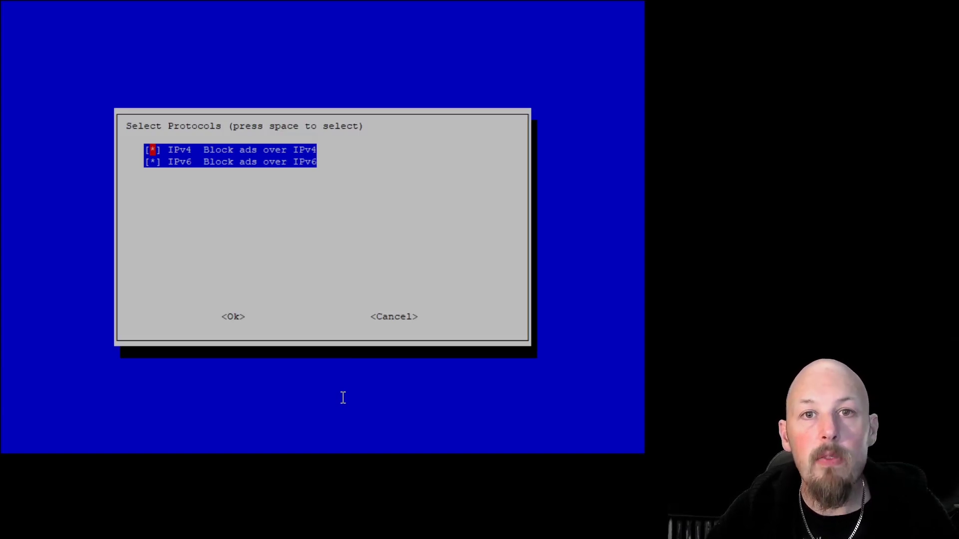
key("Return")
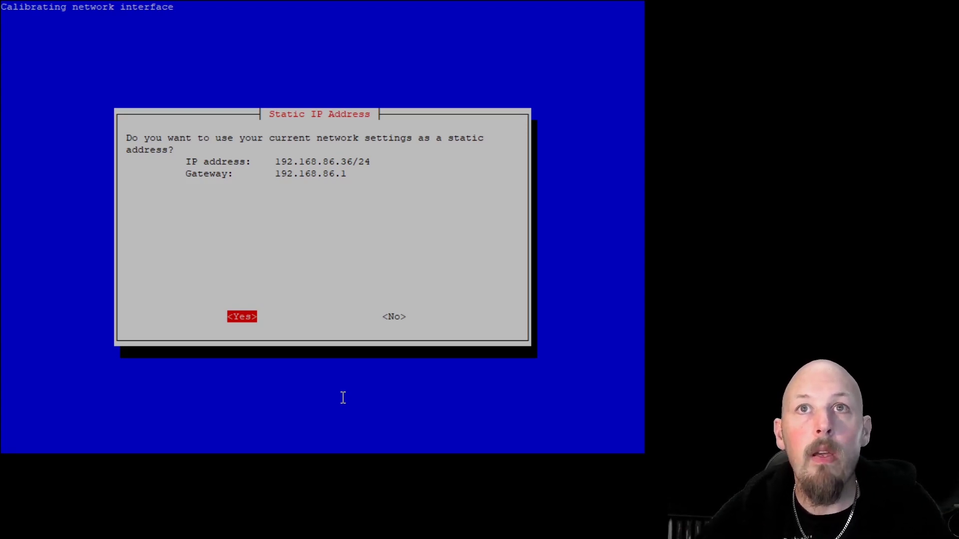
- Keep static IP 192.168.86.36, web admin, lighttpd, query logging and Show everything privacy mode
key("Return")
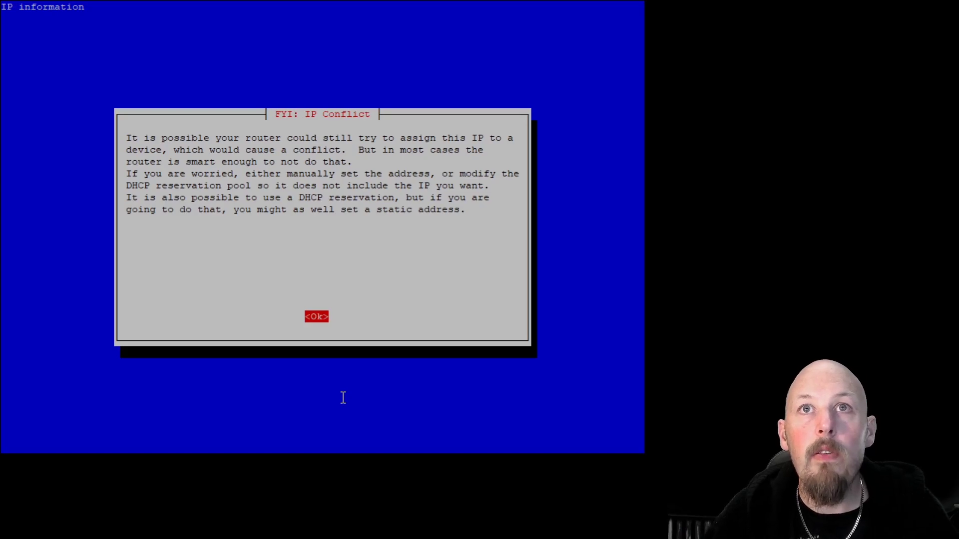
key("Return")
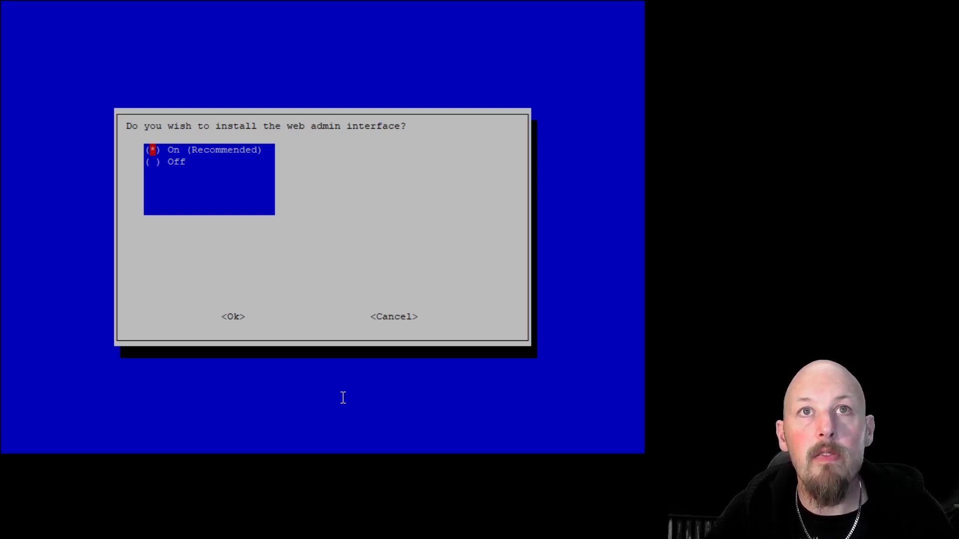
key("Return")
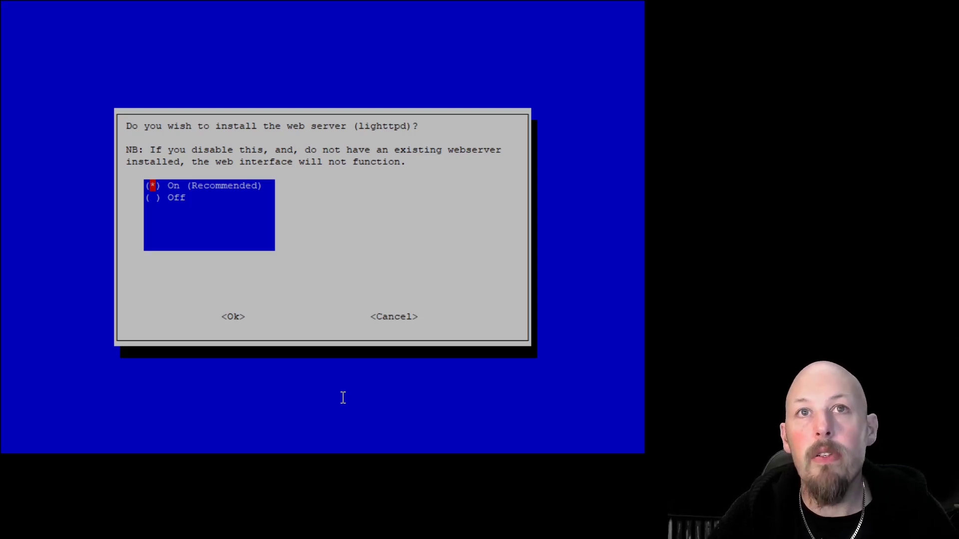
key("Return")
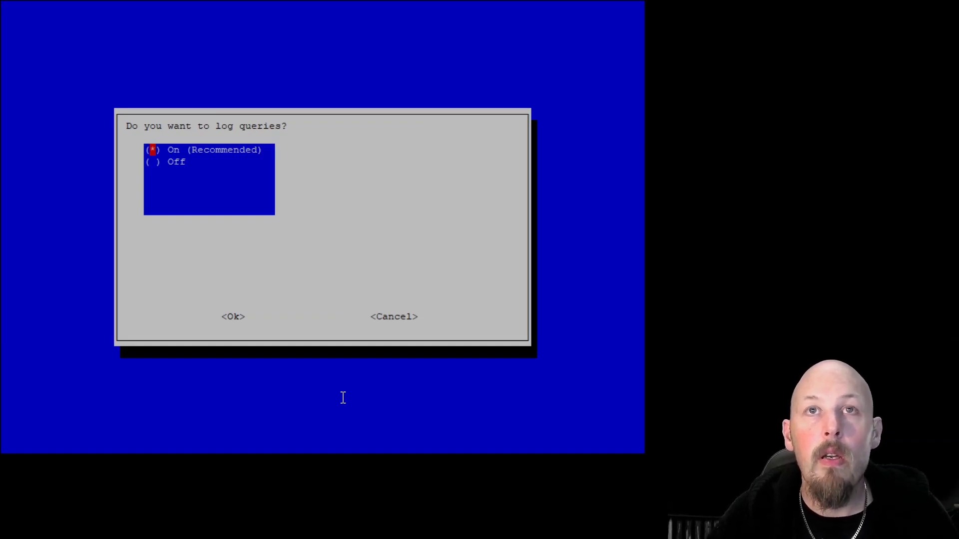
key("Return")
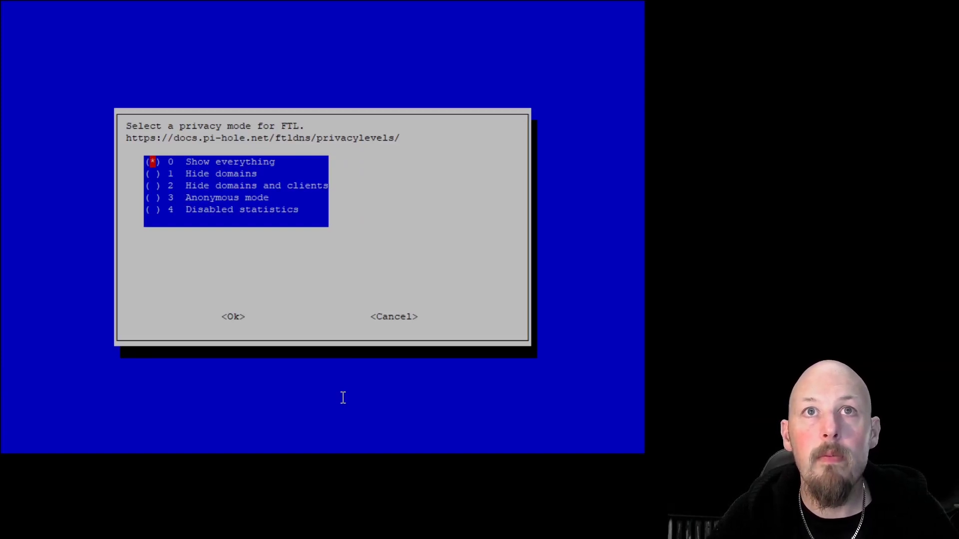
key("Return")
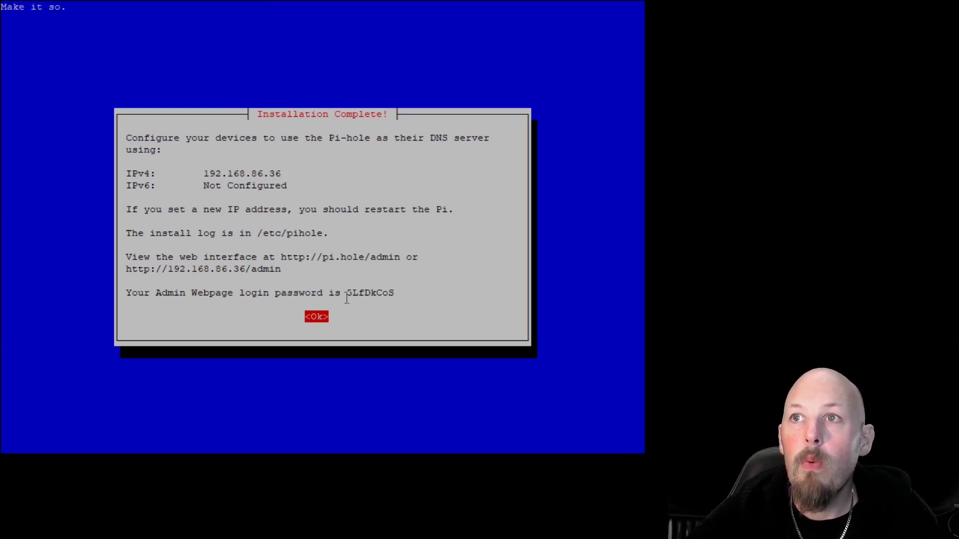
- Copy the generated admin login password from the installer's summary
left_click_drag(346, 298, 402, 295)
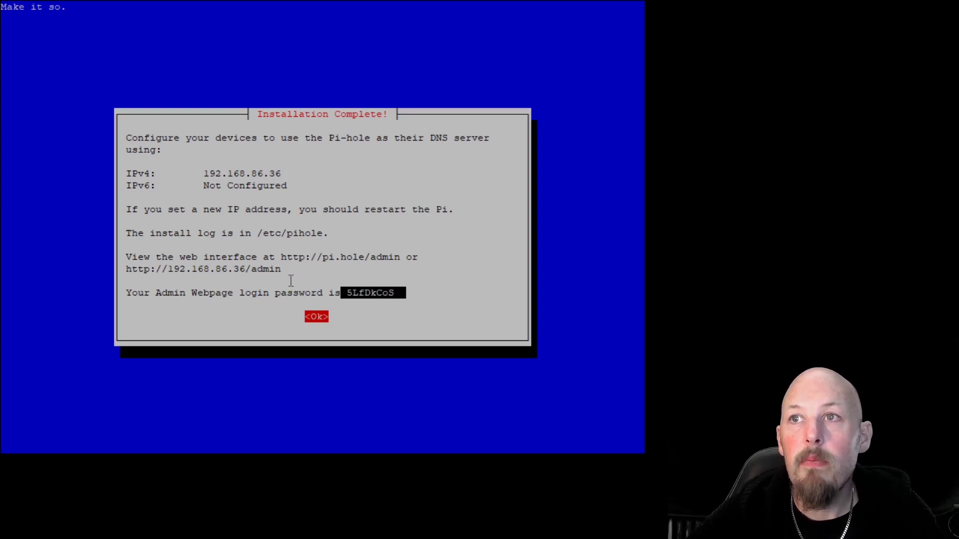
left_click(375, 294)
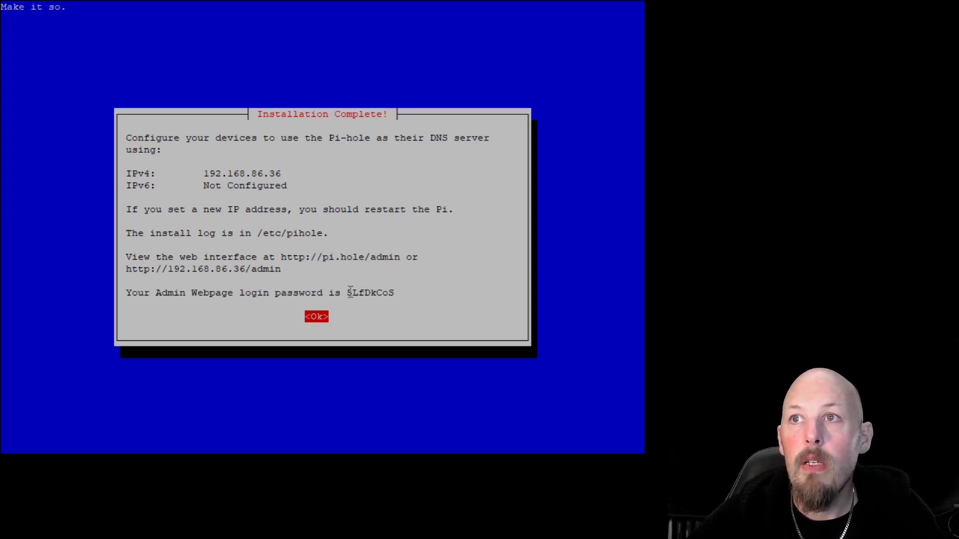
left_click_drag(350, 292, 400, 293)
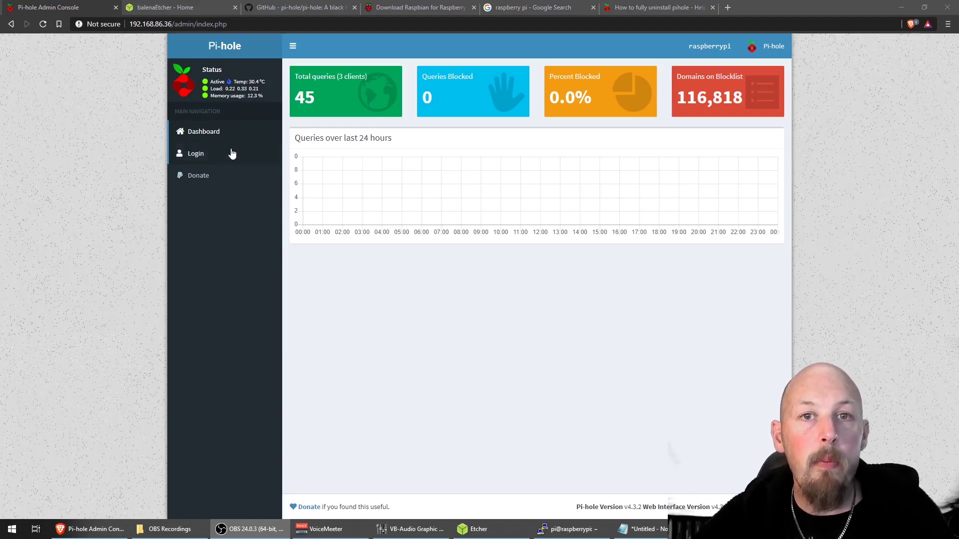
- Trim index.php from the dashboard address to load /admin/ and go to the login page
left_click(171, 23)
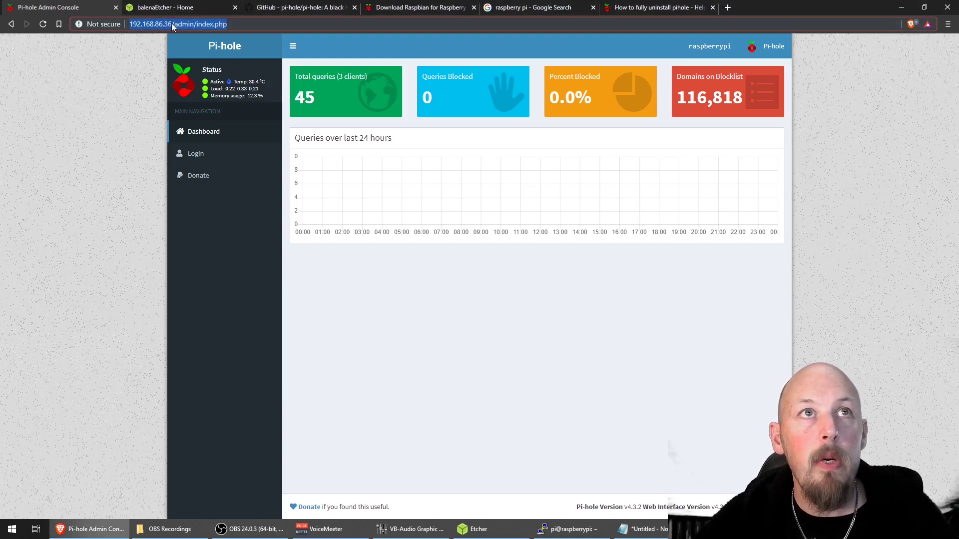
left_click(171, 24)
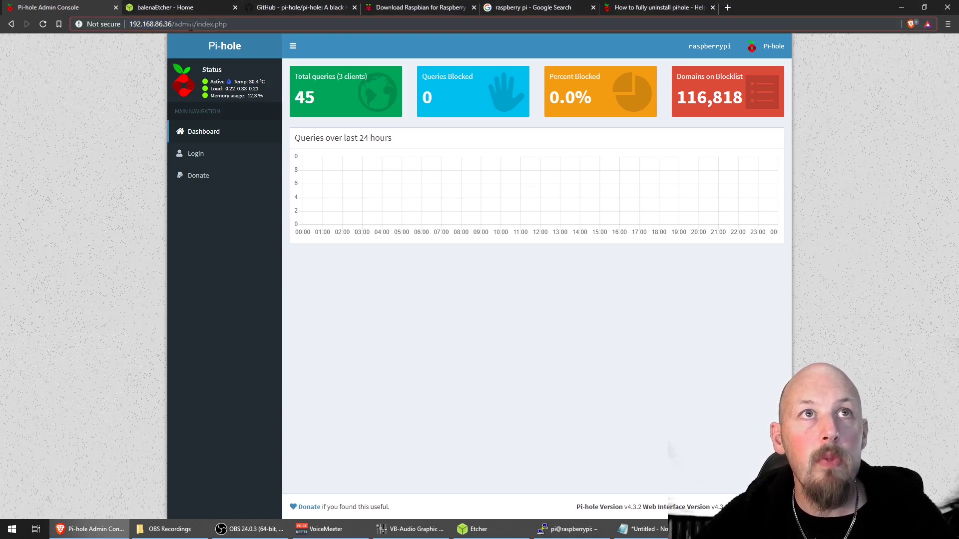
left_click_drag(195, 24, 228, 24)
key("BackSpace")
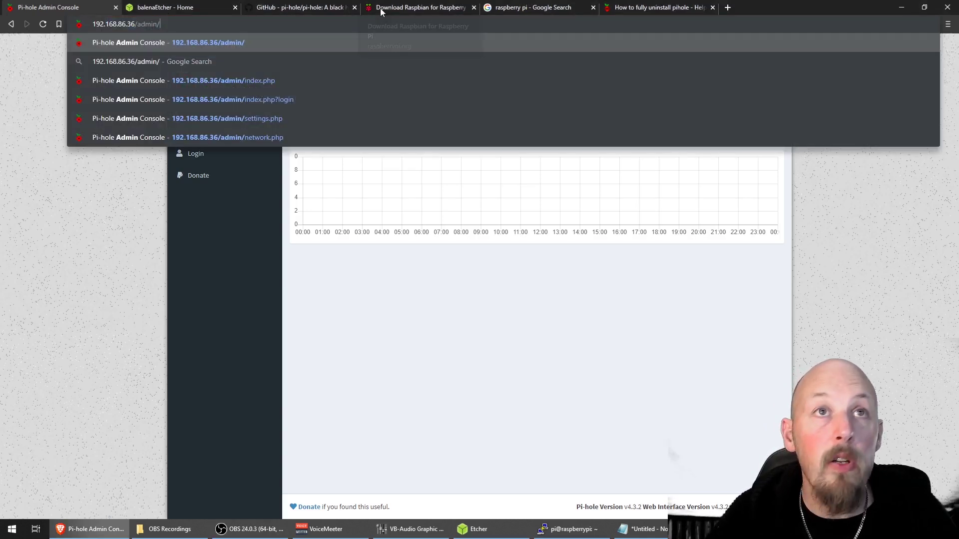
key("Return")
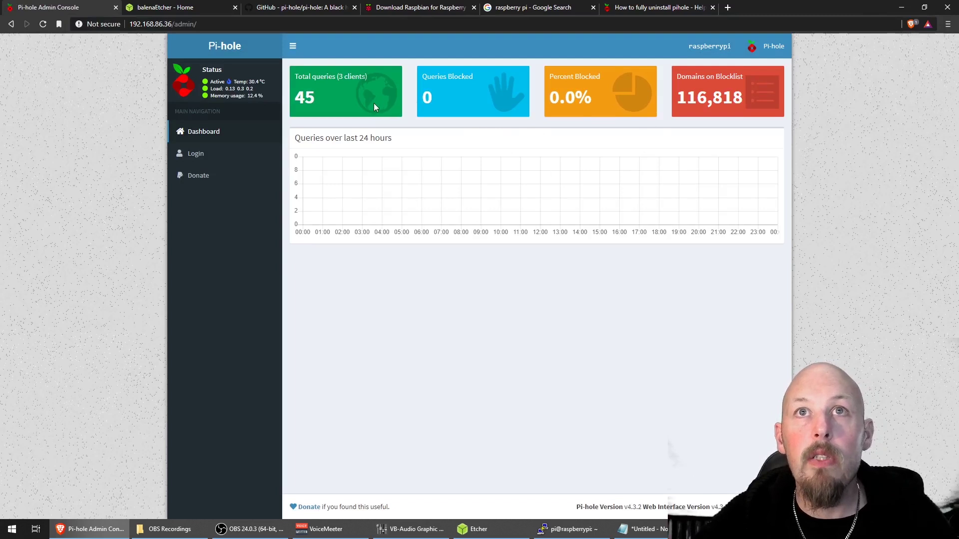
left_click(196, 154)
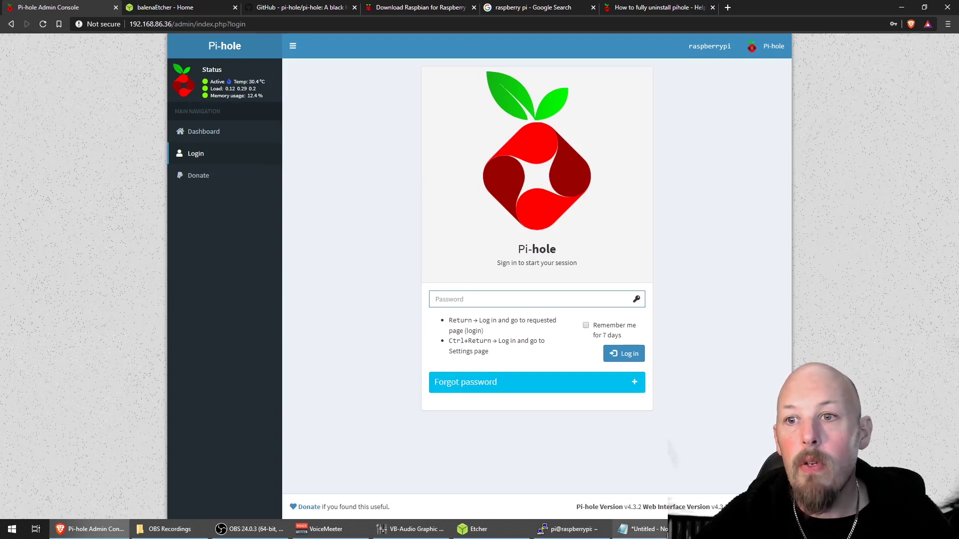
- Log in with the generated password copied from the notes, staying signed in for 7 days
left_click(642, 529)
left_click_drag(188, 342, 58, 339)
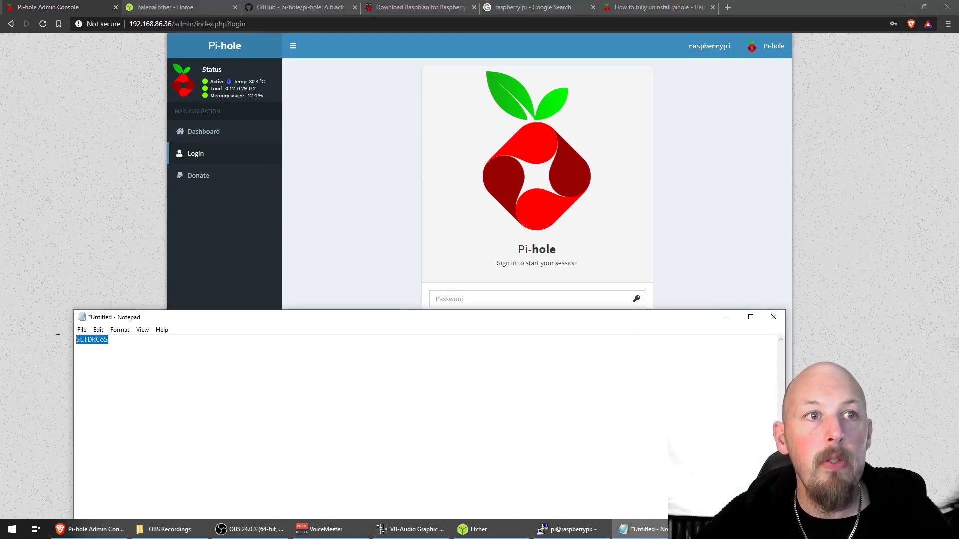
right_click(87, 337)
left_click(116, 373)
left_click(464, 296)
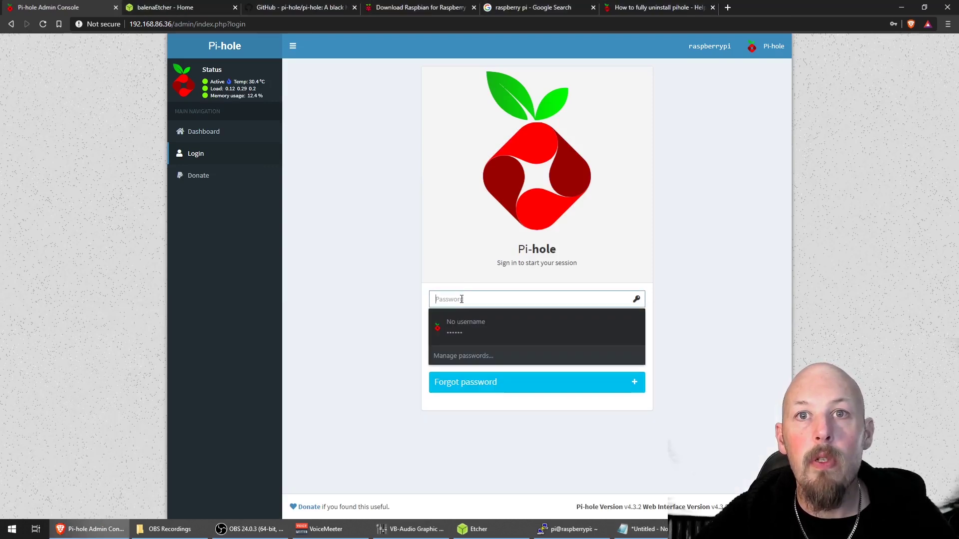
right_click(464, 298)
left_click(496, 394)
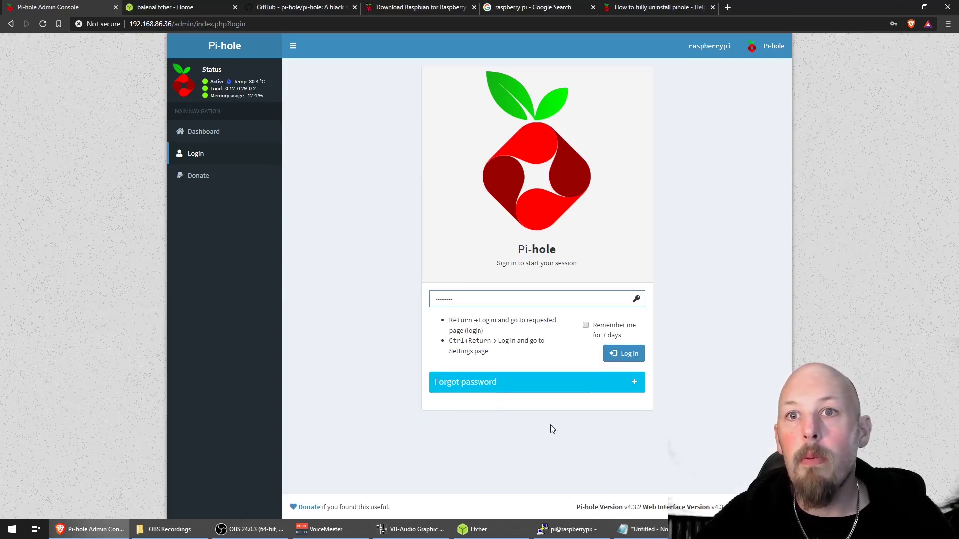
left_click(585, 325)
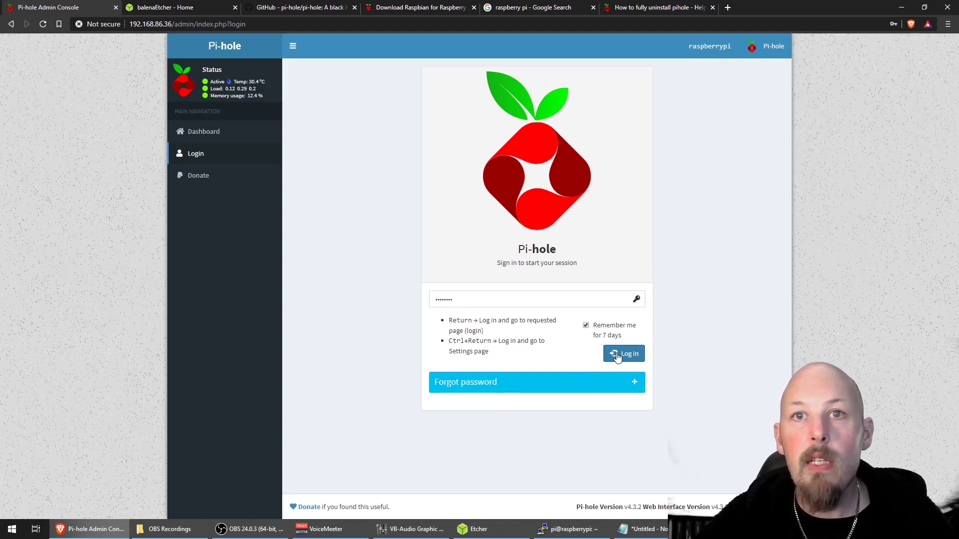
left_click(617, 355)
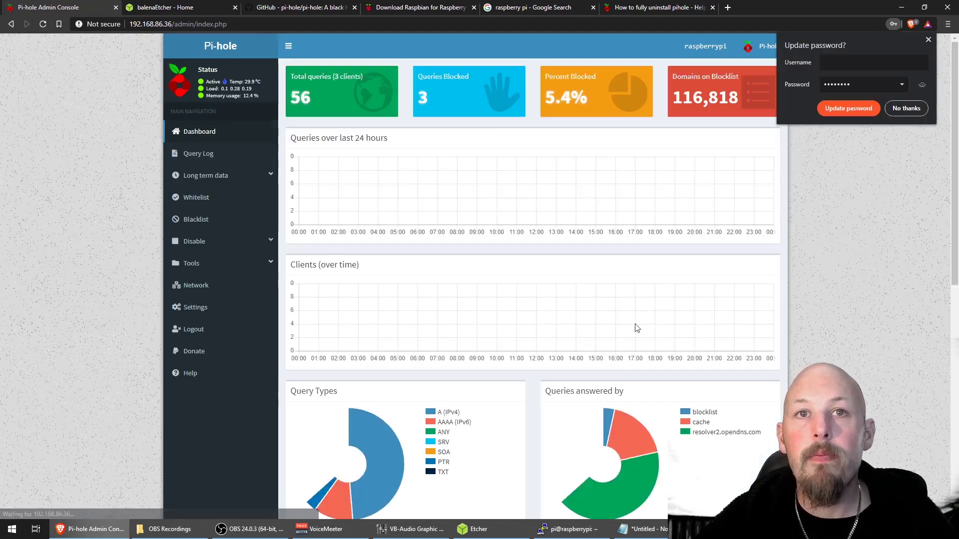
- Decline the browser's save-password prompt and open the Query Log
left_click(473, 302)
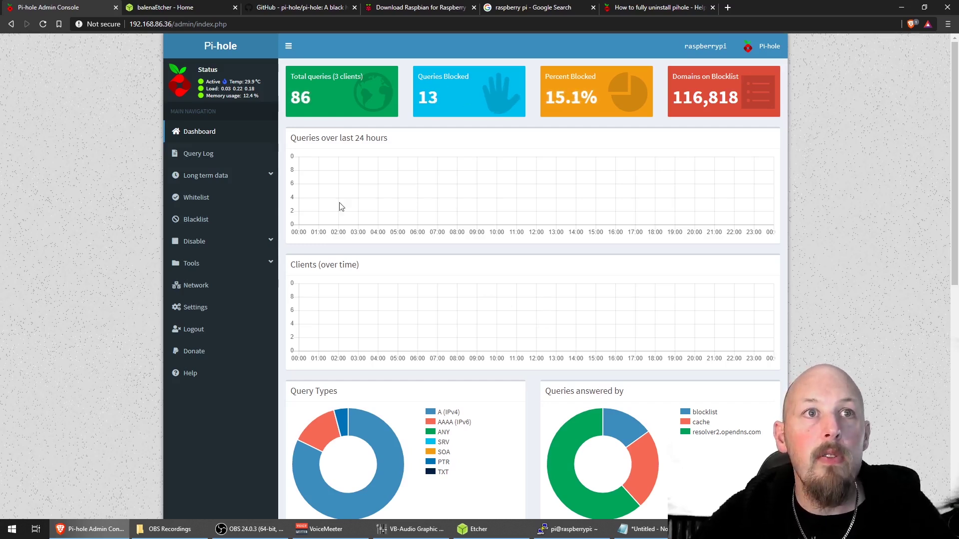
left_click(207, 155)
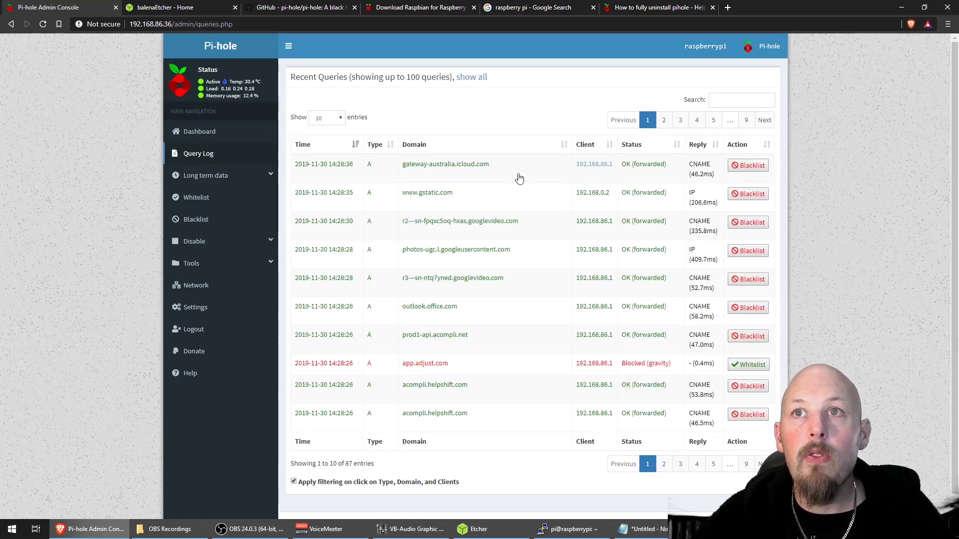
- Go to page 2 of the Query Log, then open the Settings page
scroll(634, 170, "down", 1)
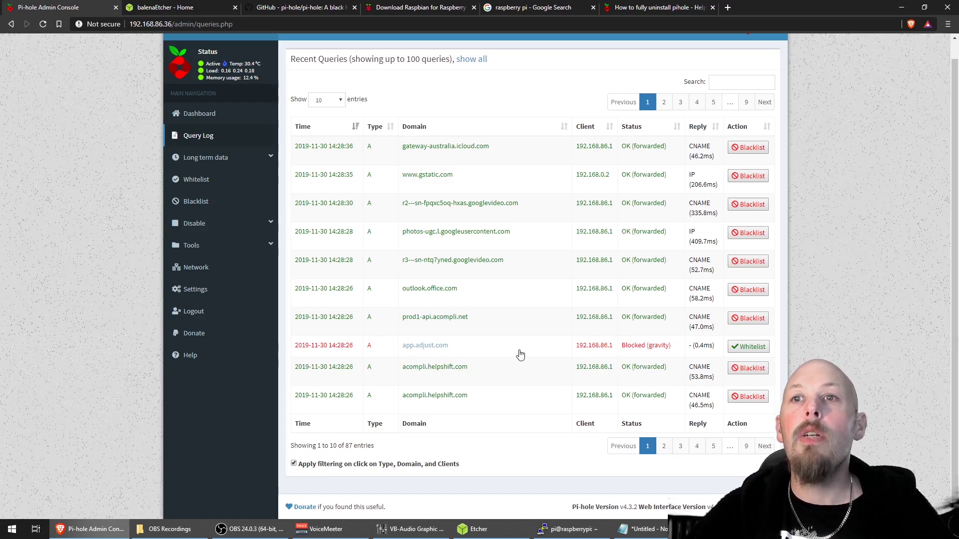
left_click(661, 452)
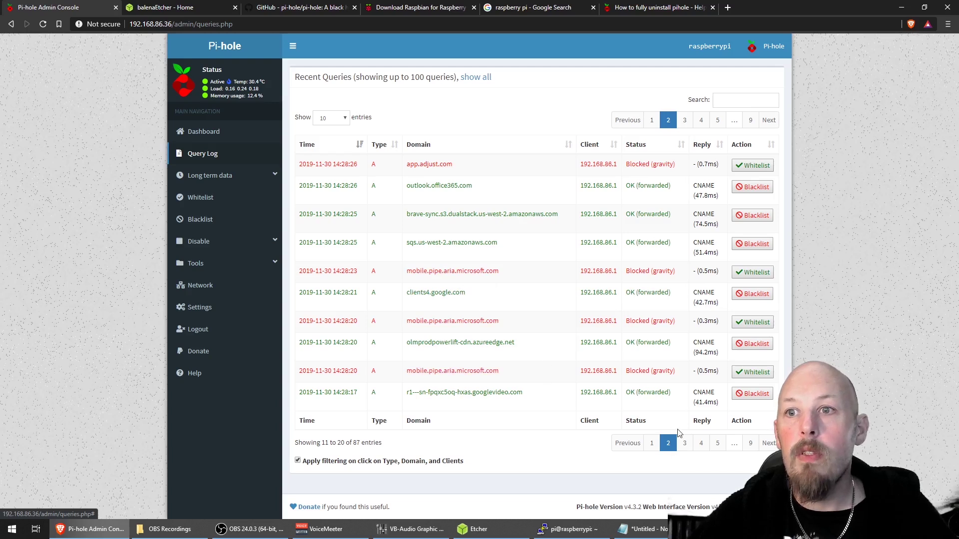
left_click(684, 443)
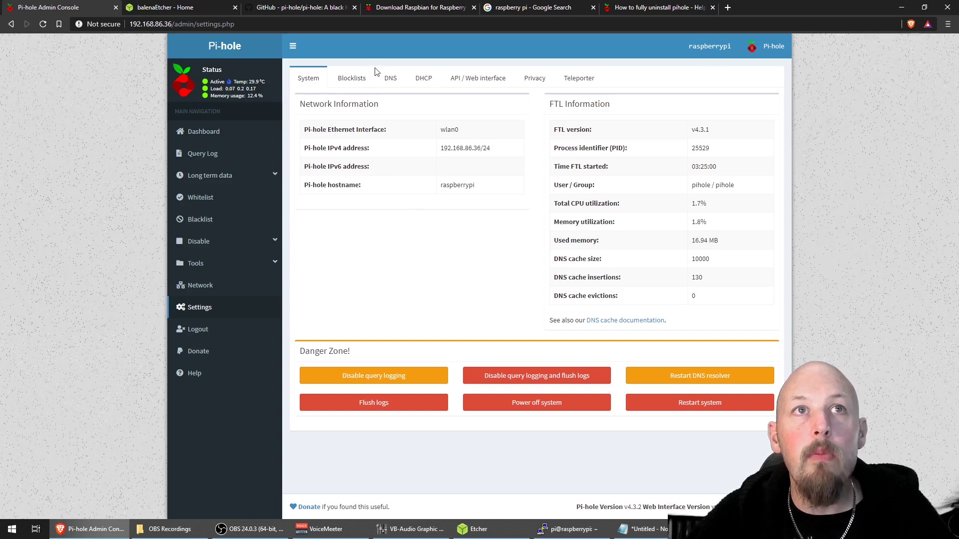
- Search Google for 'pihole change password' and read the Pi-hole forum's 'Password change' thread
left_click(727, 7)
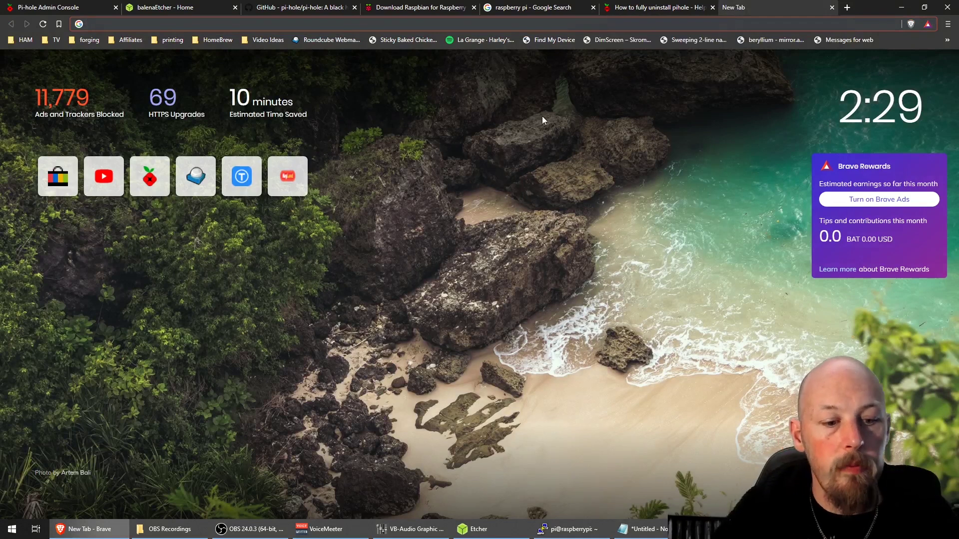
type("pihole chang")
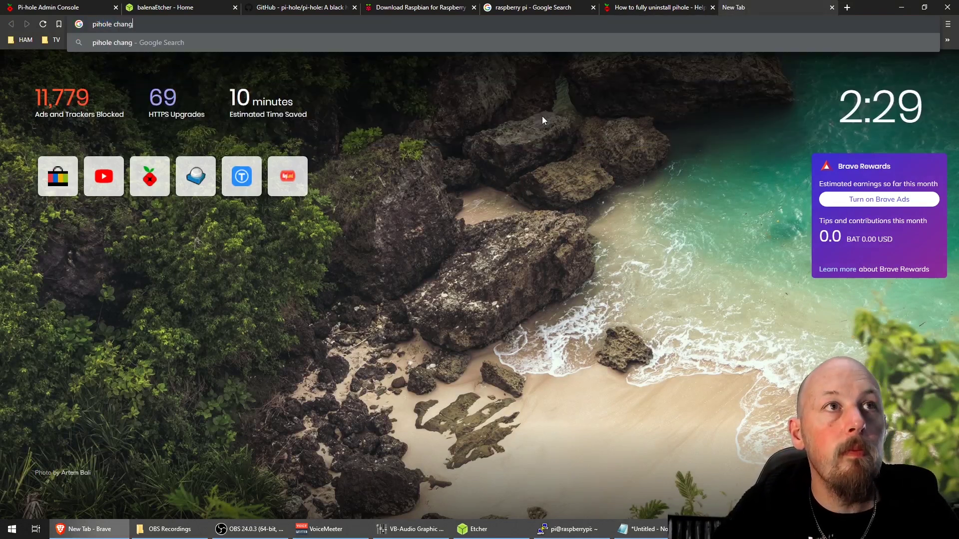
type("e password")
key("Return")
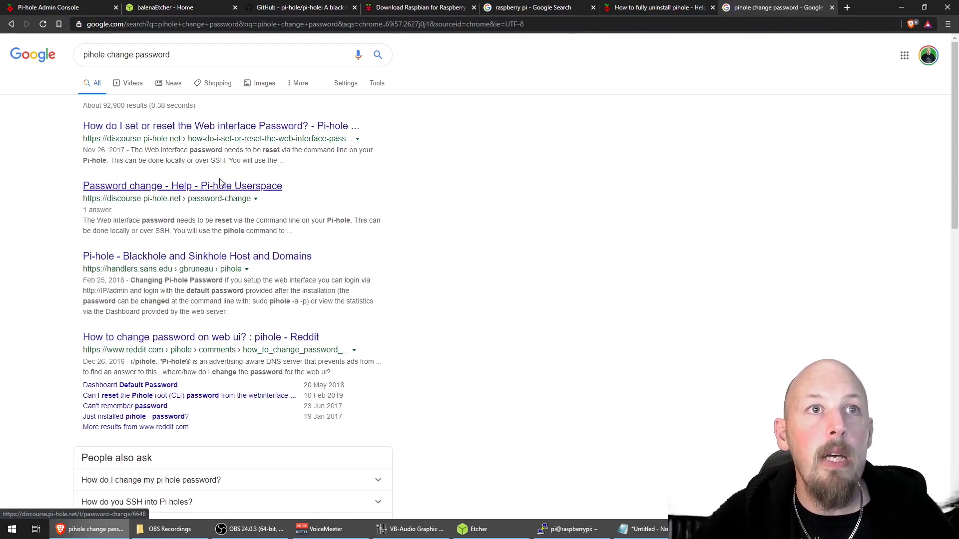
left_click(199, 189)
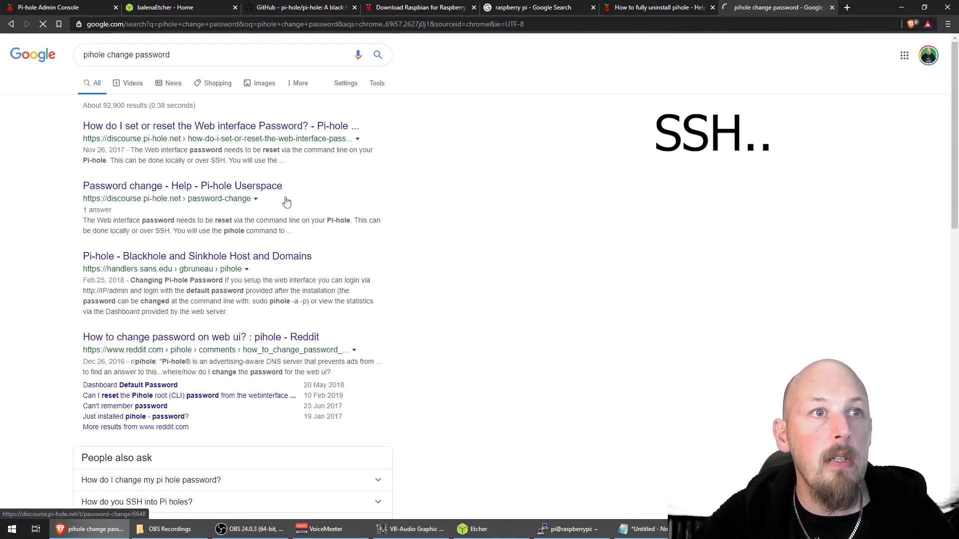
scroll(439, 252, "down", 3)
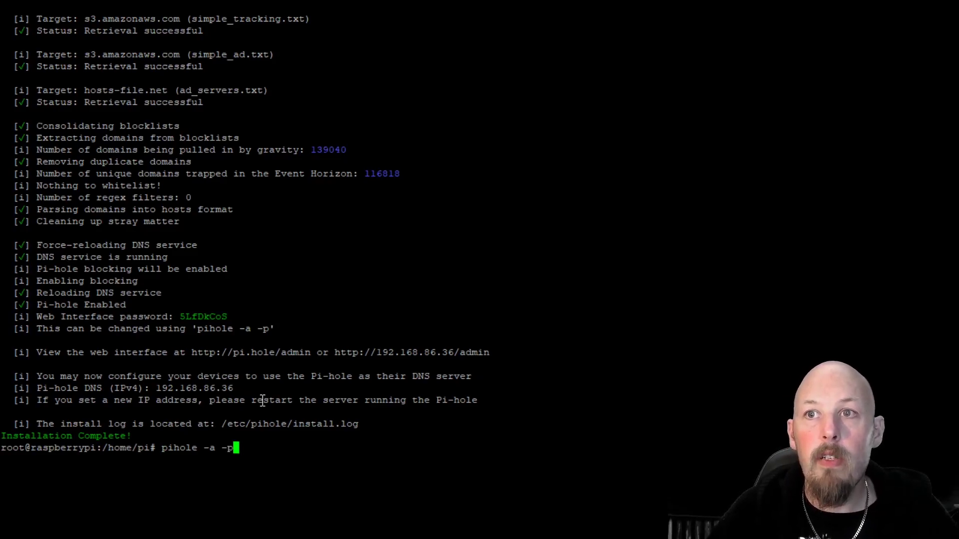
- Run pihole -a -p, enter and confirm a new password, and highlight the 'New password set' line
key("Return")
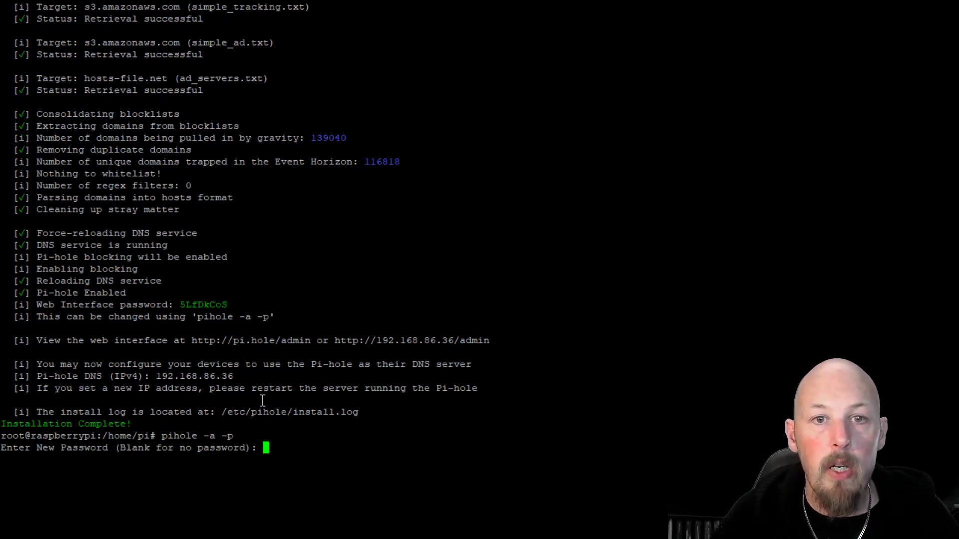
key("Return")
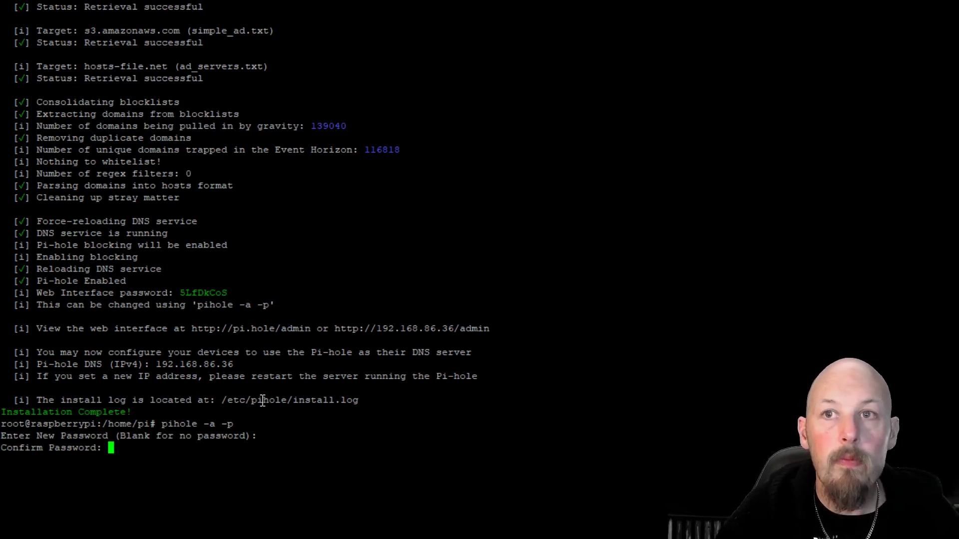
key("Return")
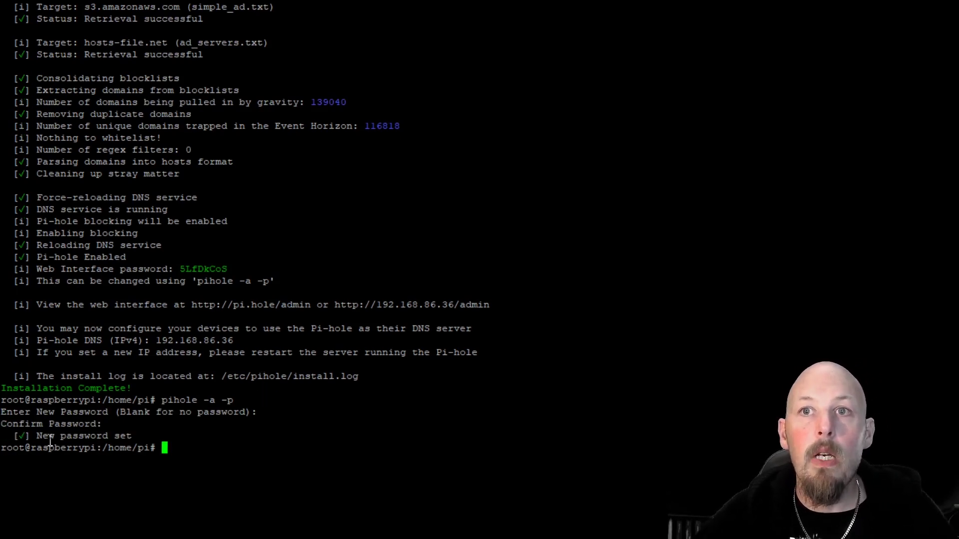
left_click_drag(138, 436, 8, 436)
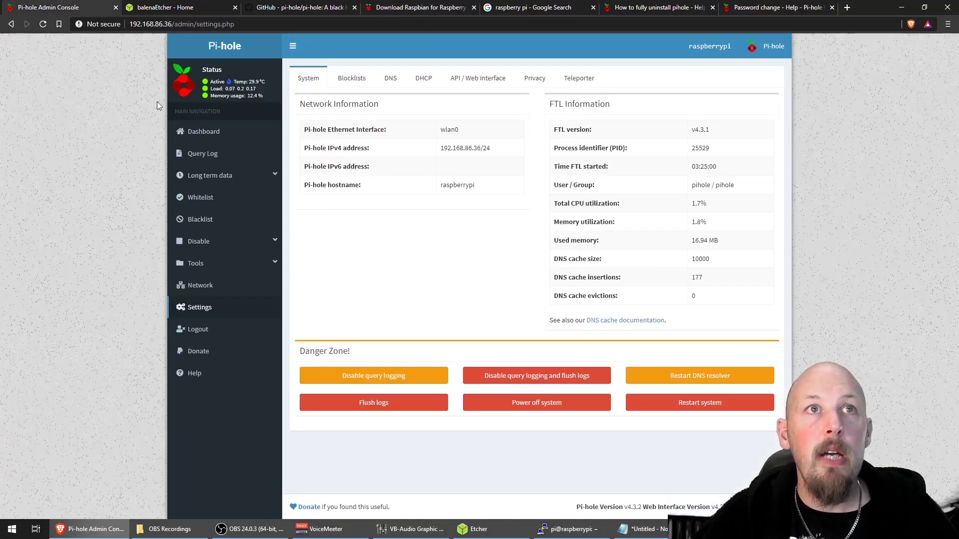
- Reload Settings and sign in with the new admin password, staying remembered for 7 days
left_click(43, 24)
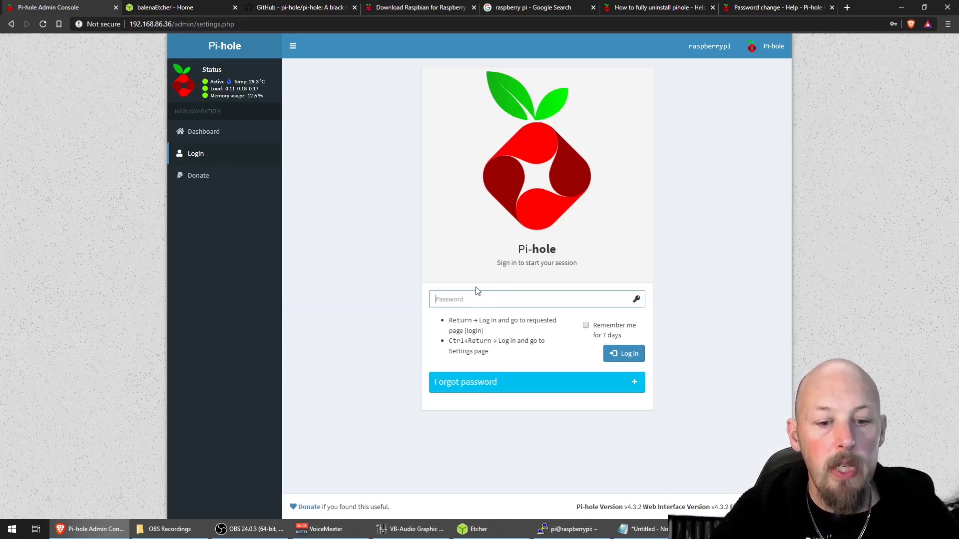
type("•••")
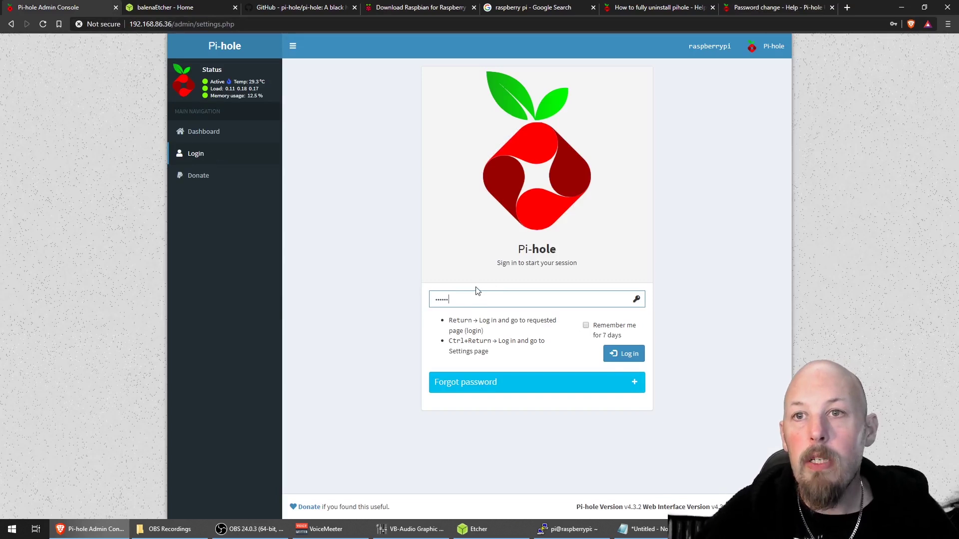
left_click(586, 325)
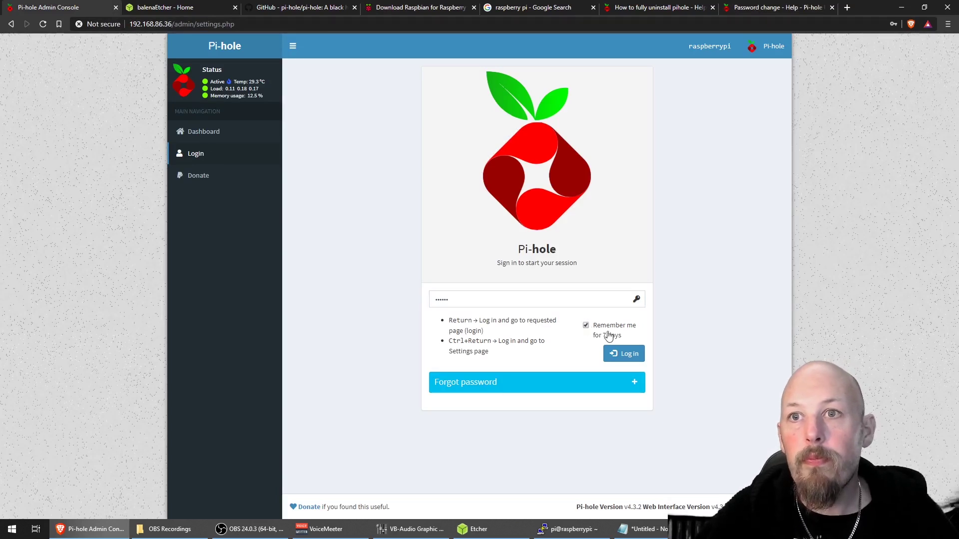
left_click(621, 353)
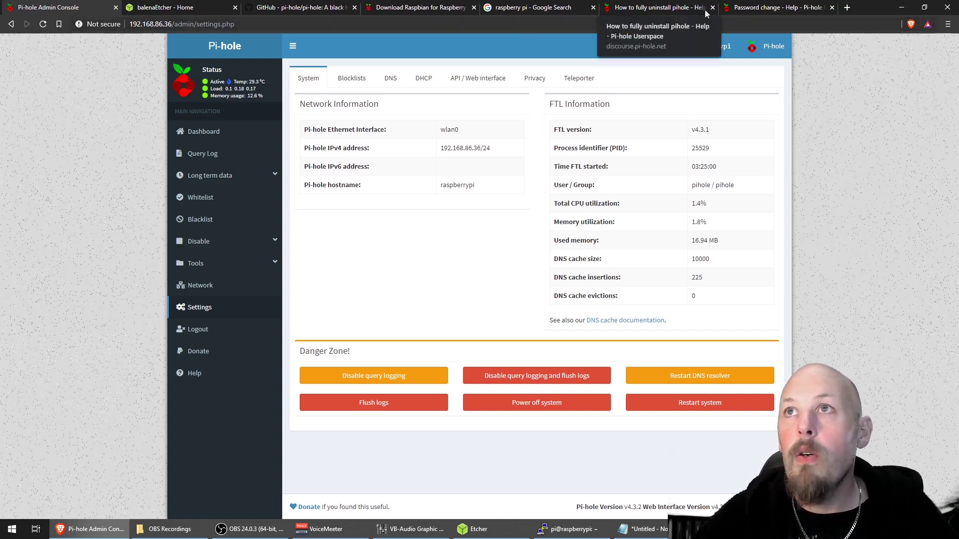
- Load speedtest.net in a new tab and scroll through it to check for ads
left_click(847, 7)
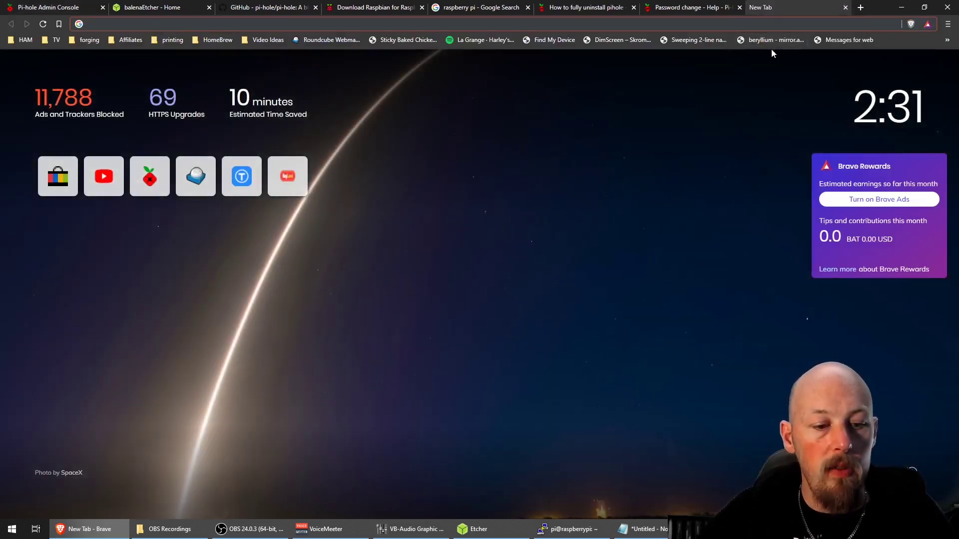
type("speed")
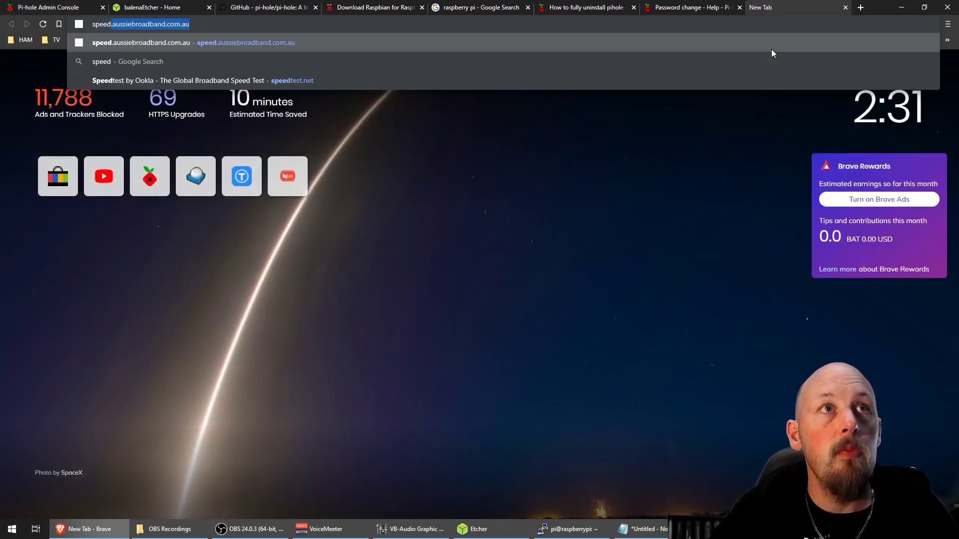
type("test")
key("Return")
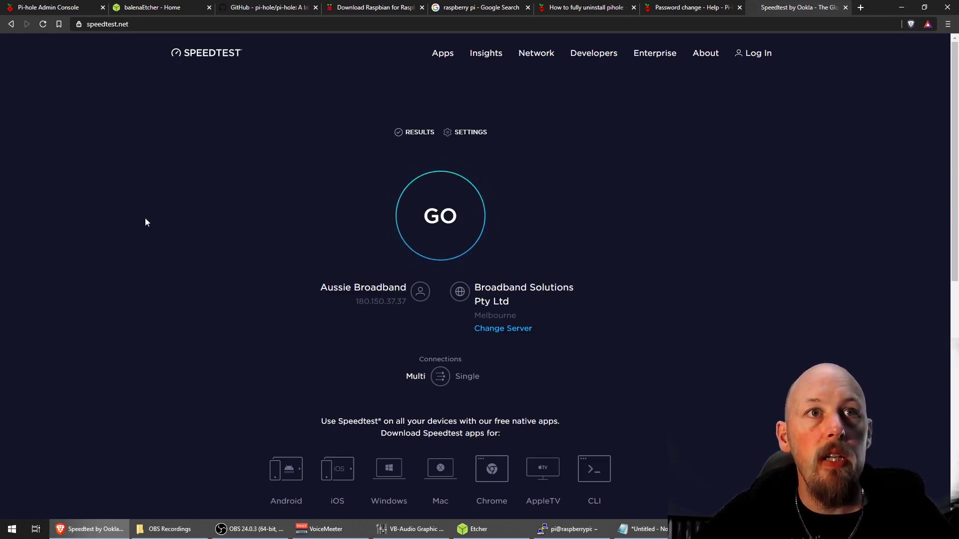
scroll(565, 199, "down", 9)
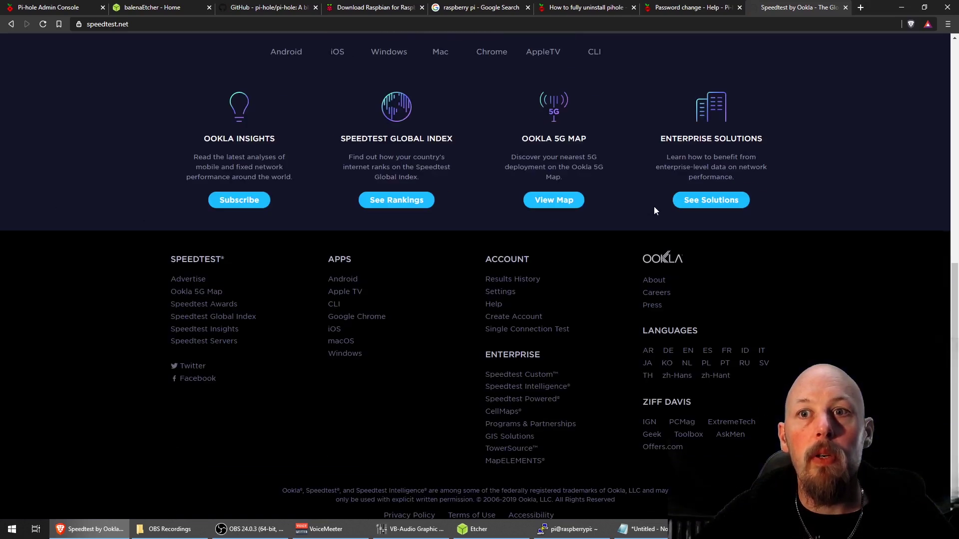
scroll(654, 209, "up", 10)
- Load edition.cnn.com and scroll through the homepage to confirm no ads appear
left_click(146, 24)
type("edition.cnn.com")
key("Return")
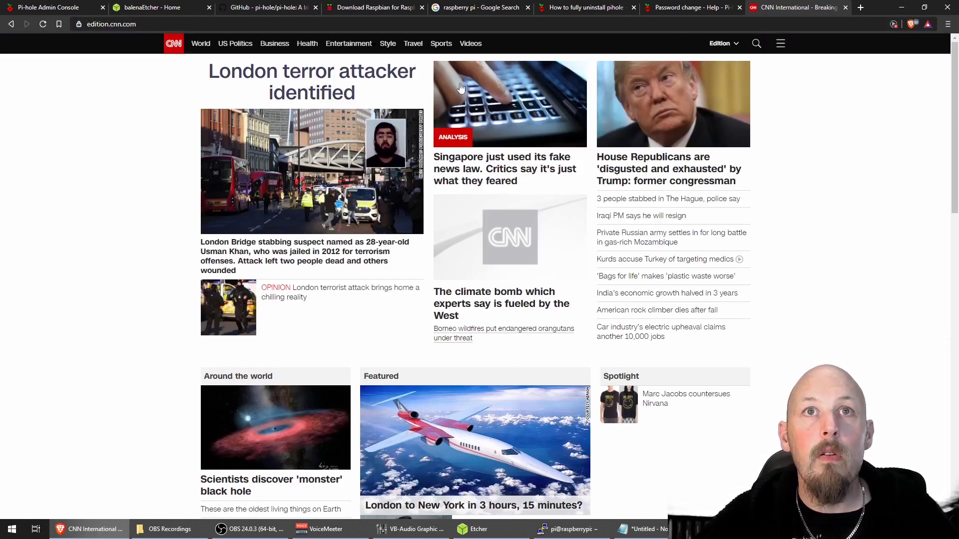
scroll(769, 157, "down", 13)
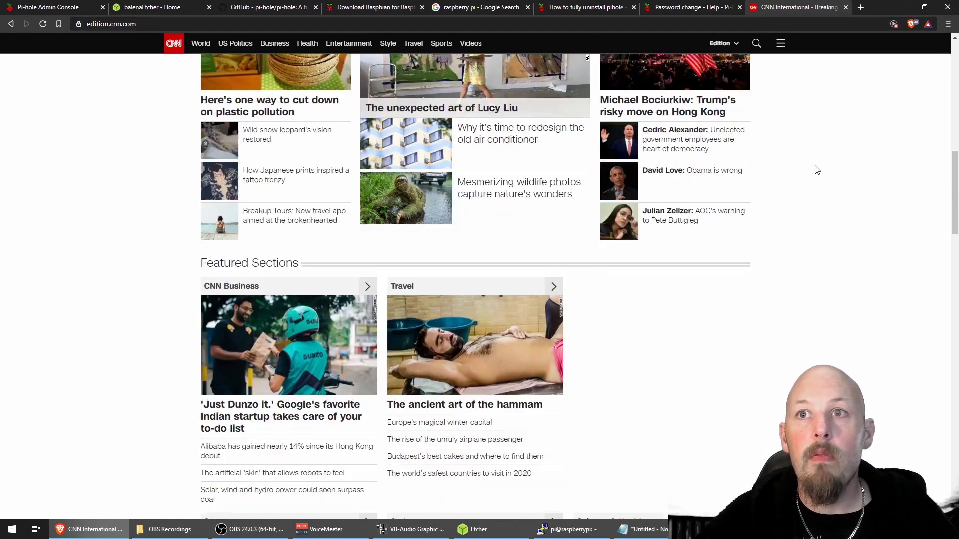
scroll(819, 175, "down", 18)
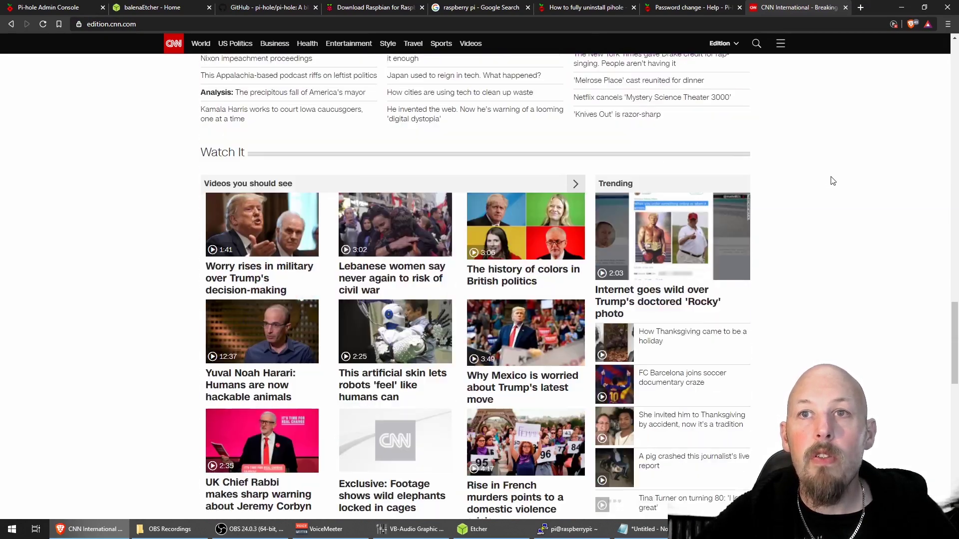
scroll(833, 181, "down", 6)
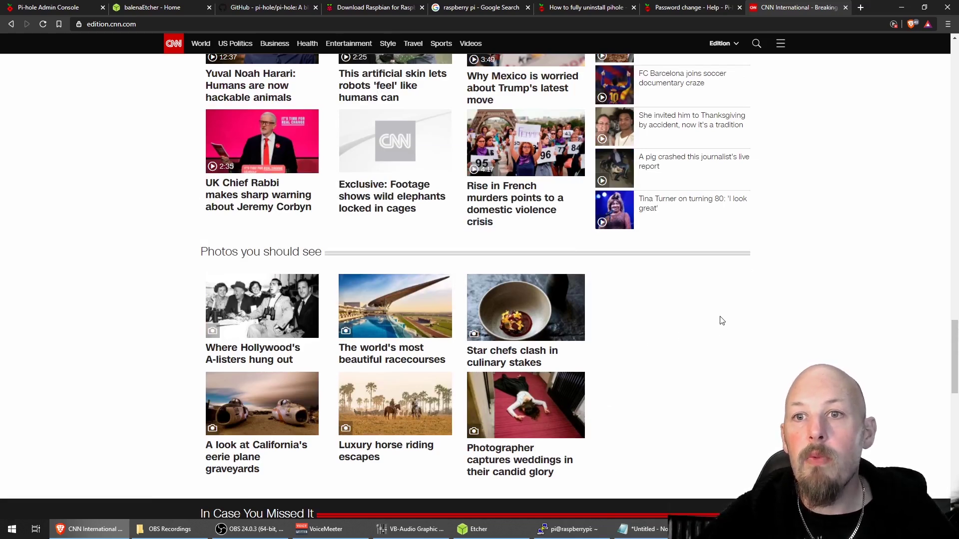
scroll(750, 382, "up", 15)
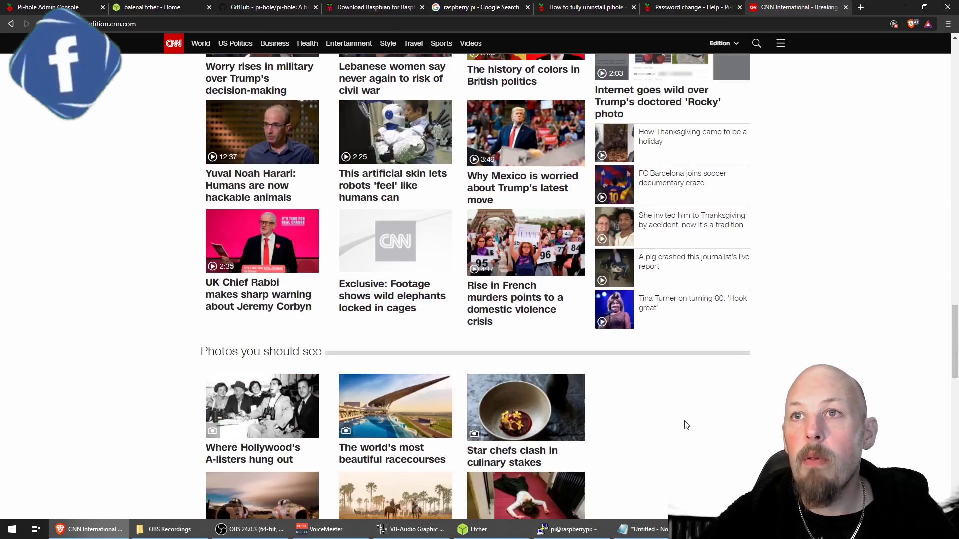
scroll(750, 383, "up", 10)
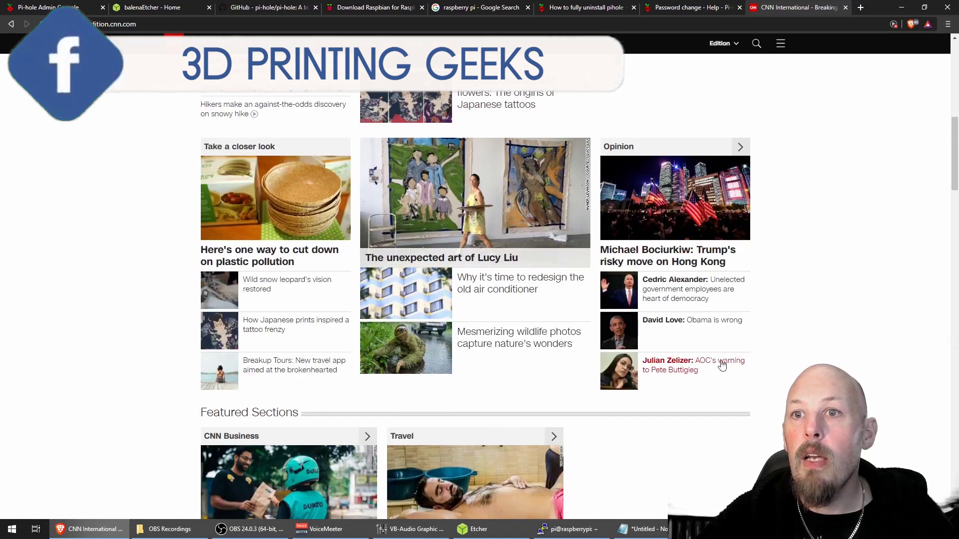
scroll(729, 254, "down", 4)
scroll(608, 426, "up", 10)
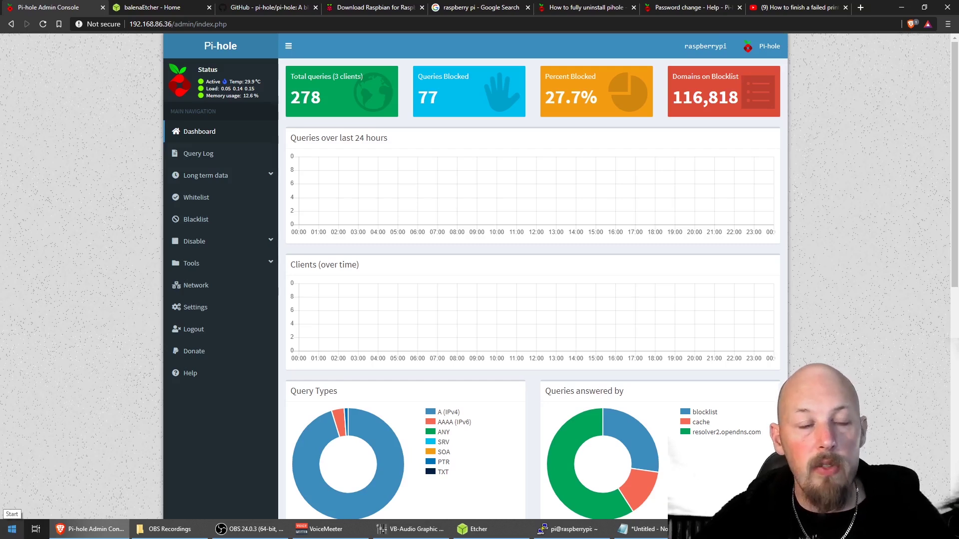
- Open the Wi-Fi 2 adapter's properties via Windows Settings' adapter options
left_click(12, 530)
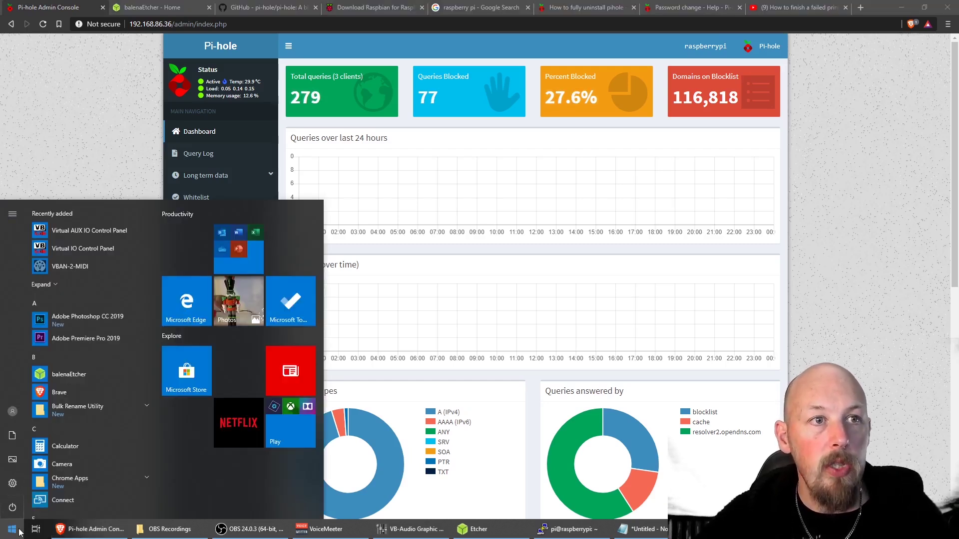
type("settings")
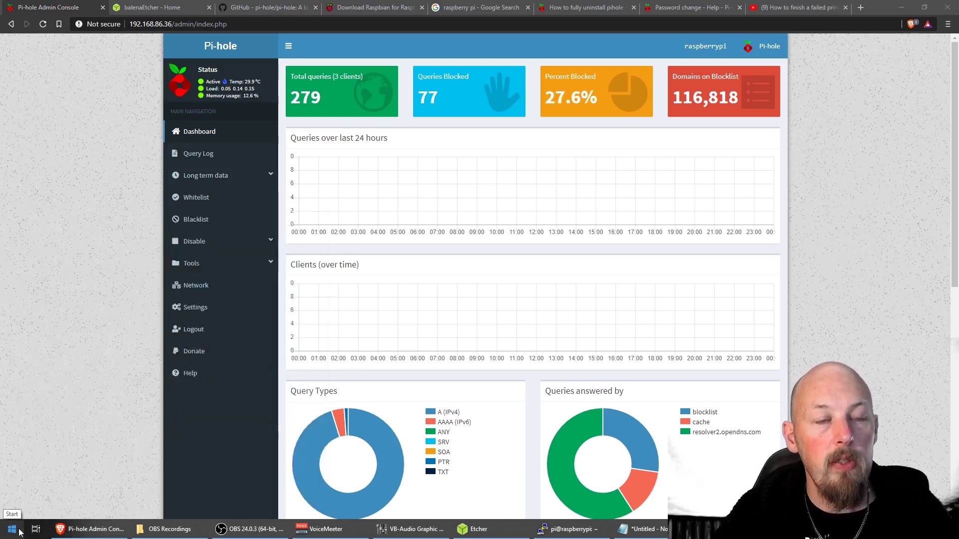
left_click(85, 442)
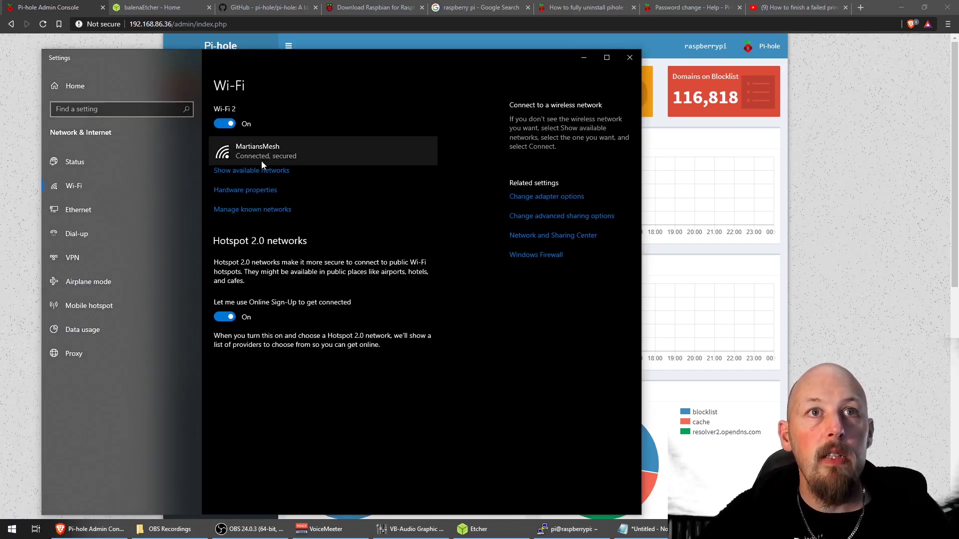
left_click(539, 197)
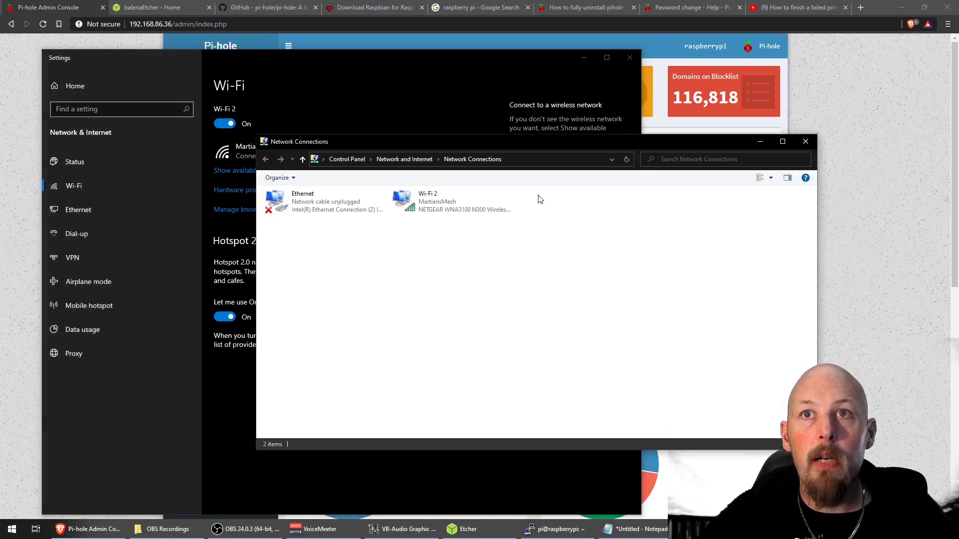
right_click(430, 203)
left_click(461, 306)
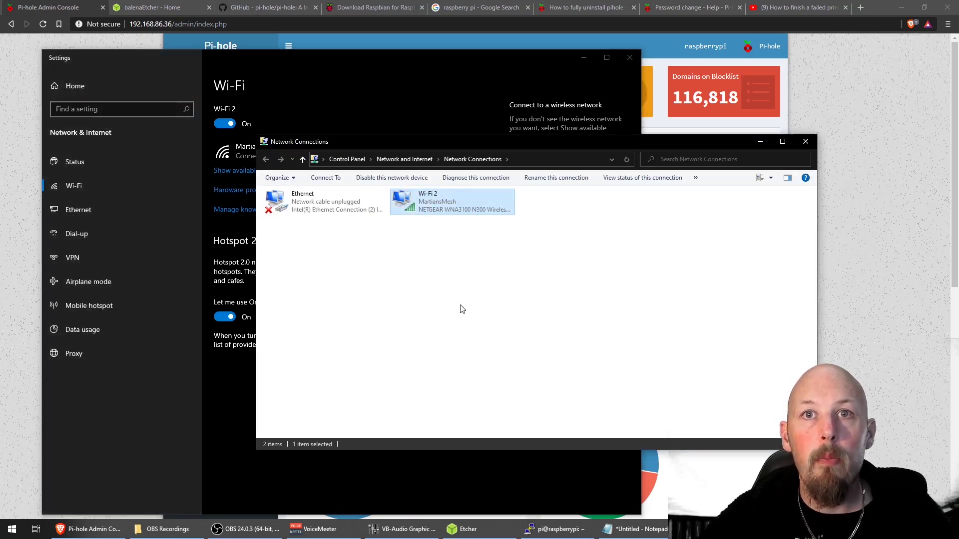
- Set the IPv4 preferred DNS server to 192.168.86.36 and close the adapter windows
scroll(349, 304, "down", 1)
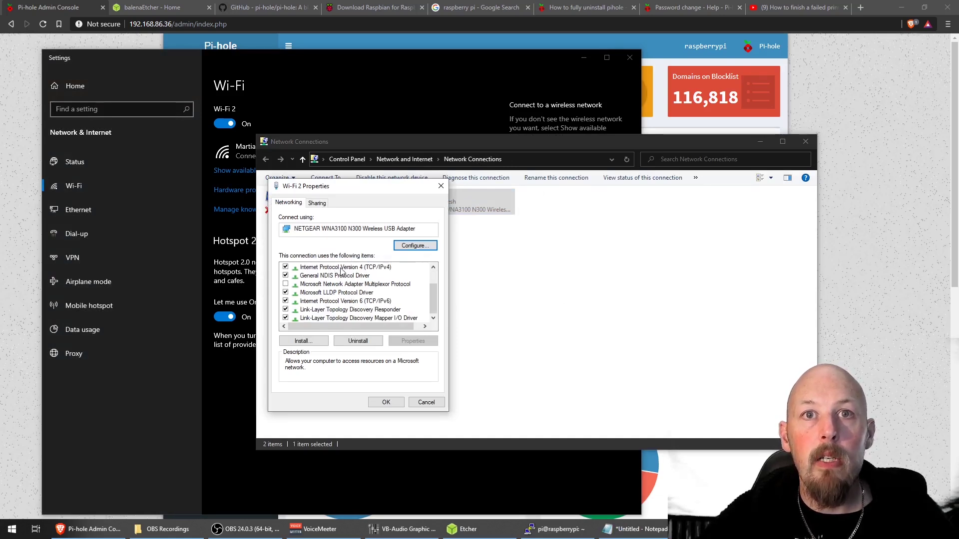
double_click(341, 271)
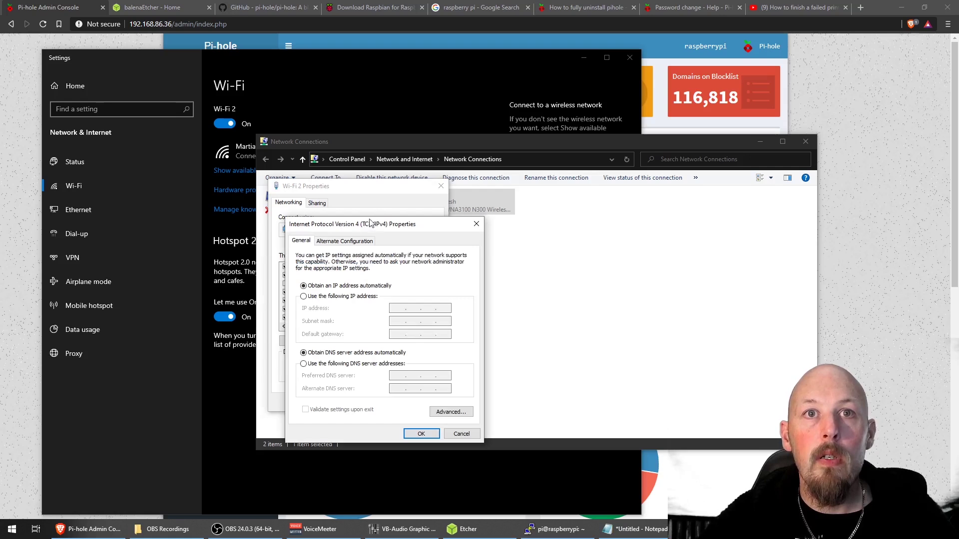
left_click_drag(370, 224, 295, 143)
left_click(275, 283)
left_click(316, 295)
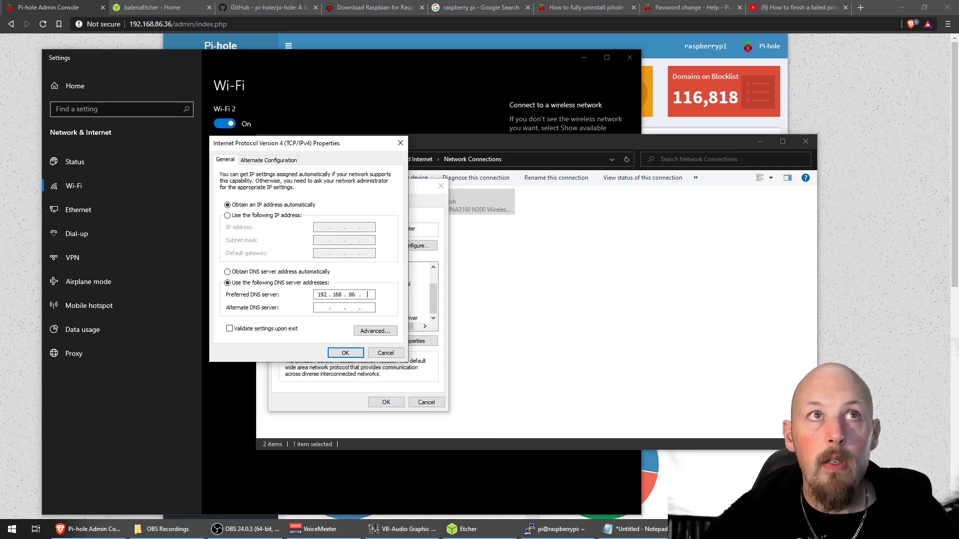
left_click(401, 145)
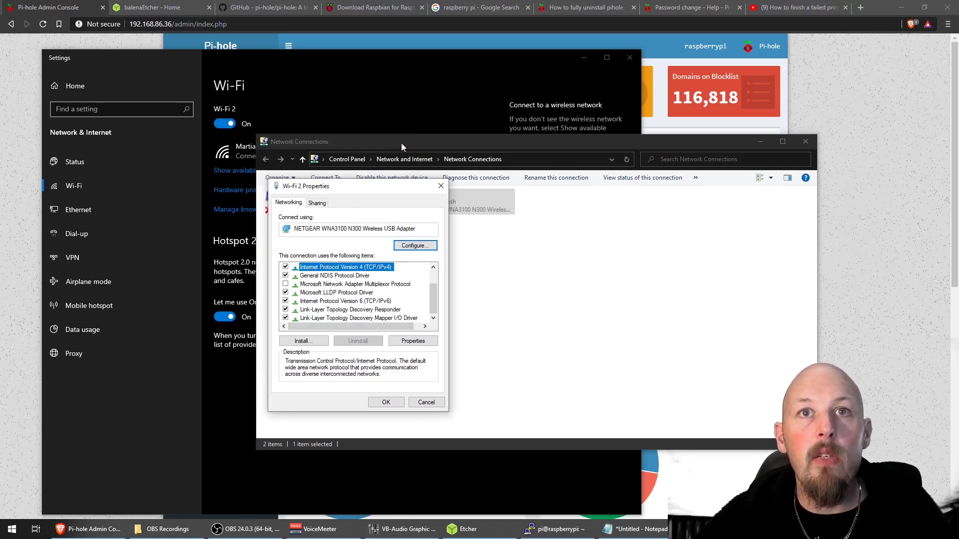
left_click(441, 187)
left_click(801, 144)
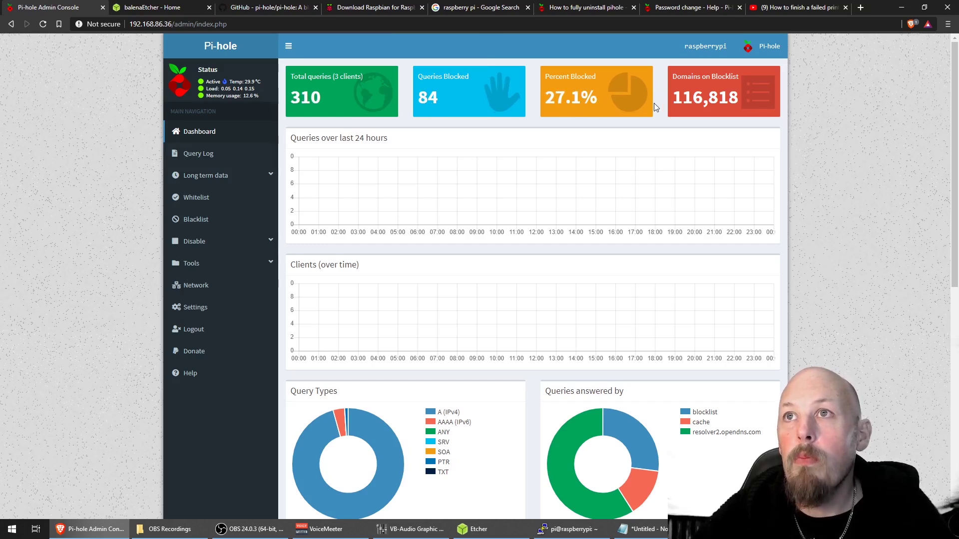
scroll(619, 150, "down", 2)
scroll(555, 156, "up", 2)
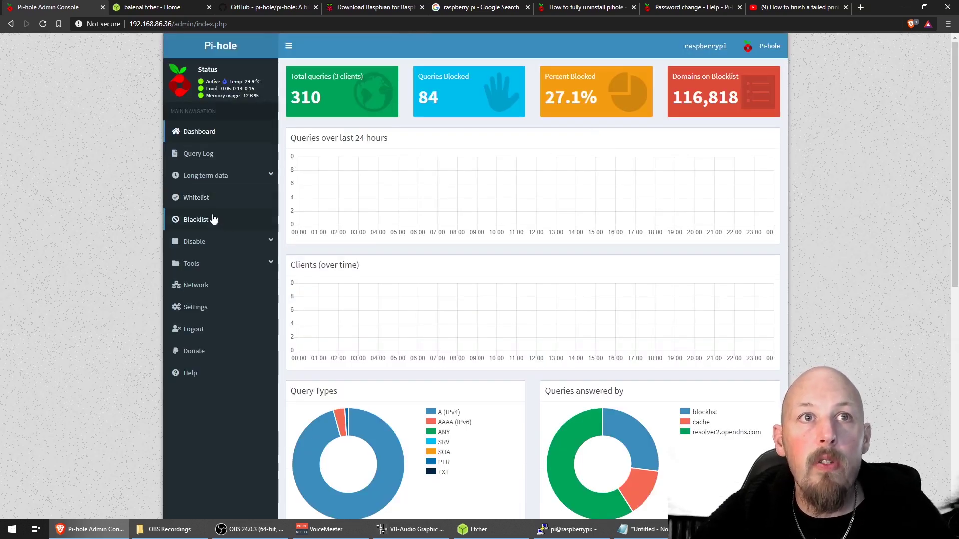
- Open the Whitelist page, enter google.com as a domain, then clear the entry again
left_click(208, 201)
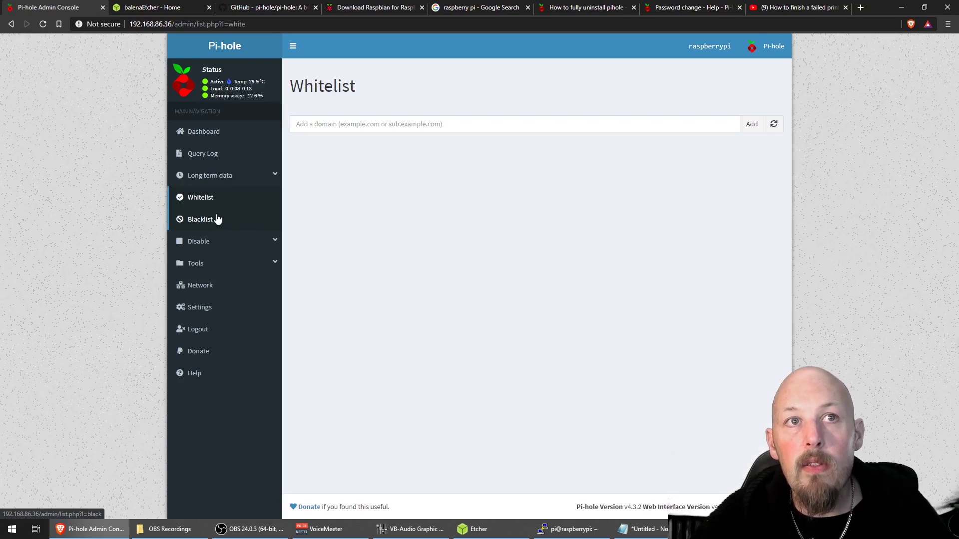
left_click(370, 125)
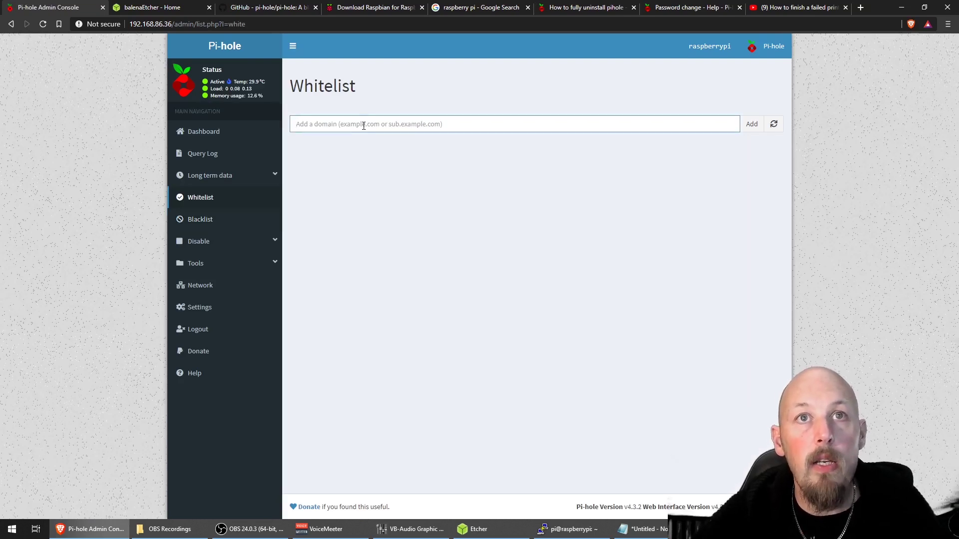
type("goog")
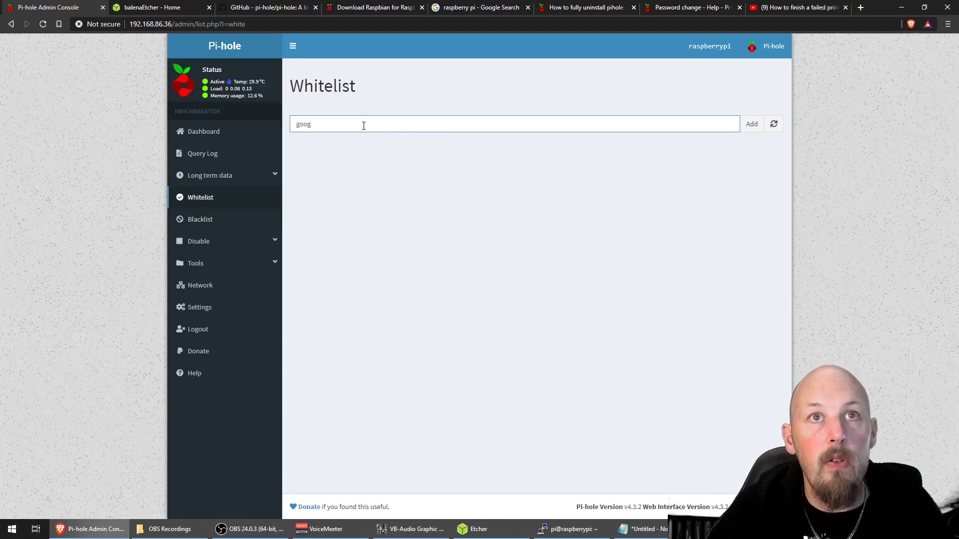
type("le.com")
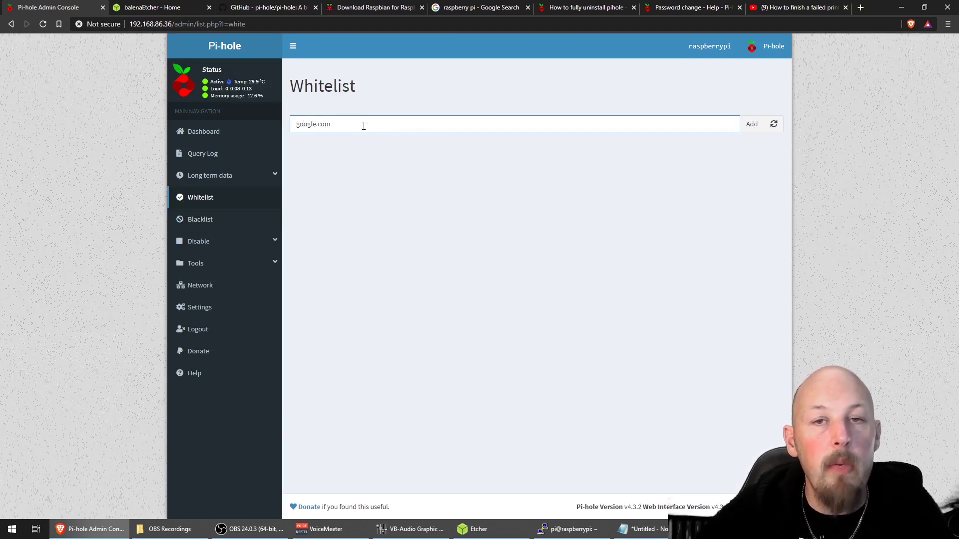
key("ctrl+a")
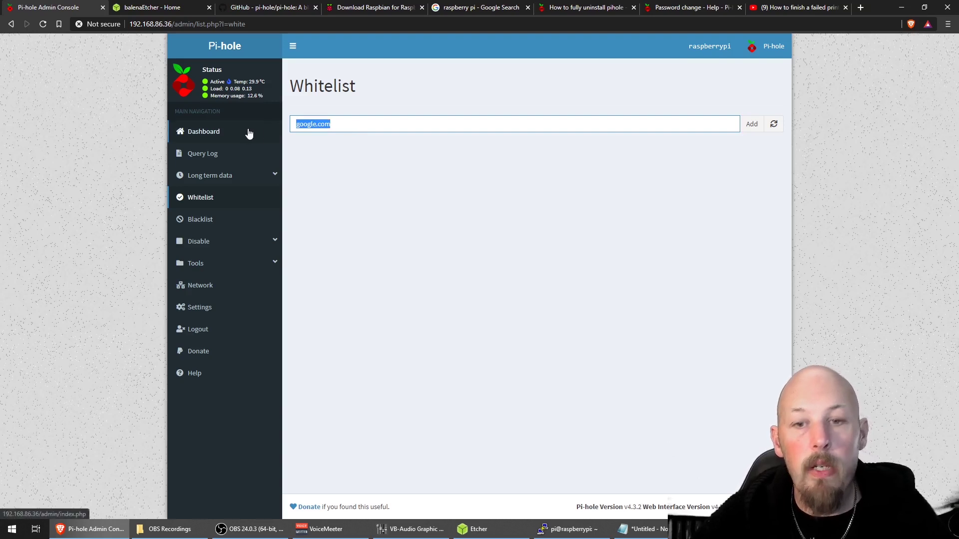
key("BackSpace")
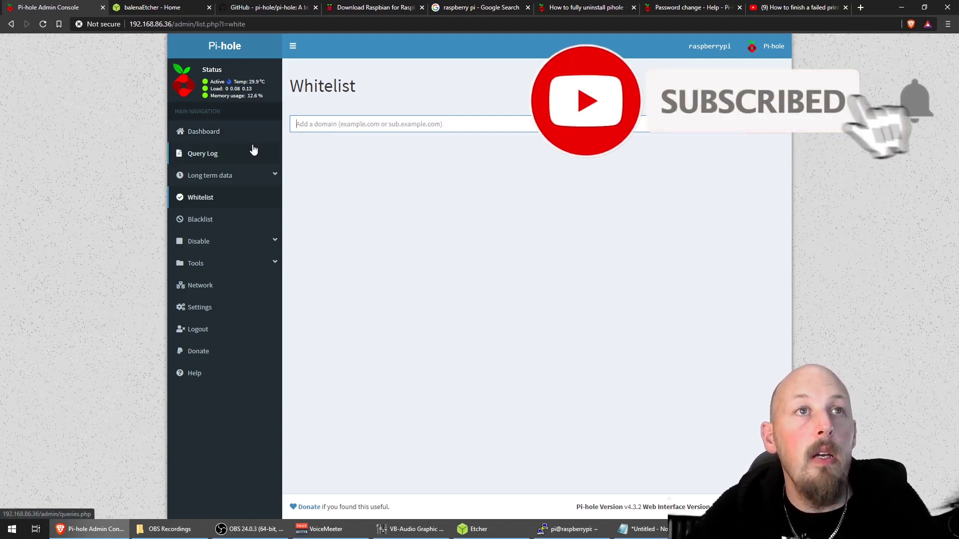